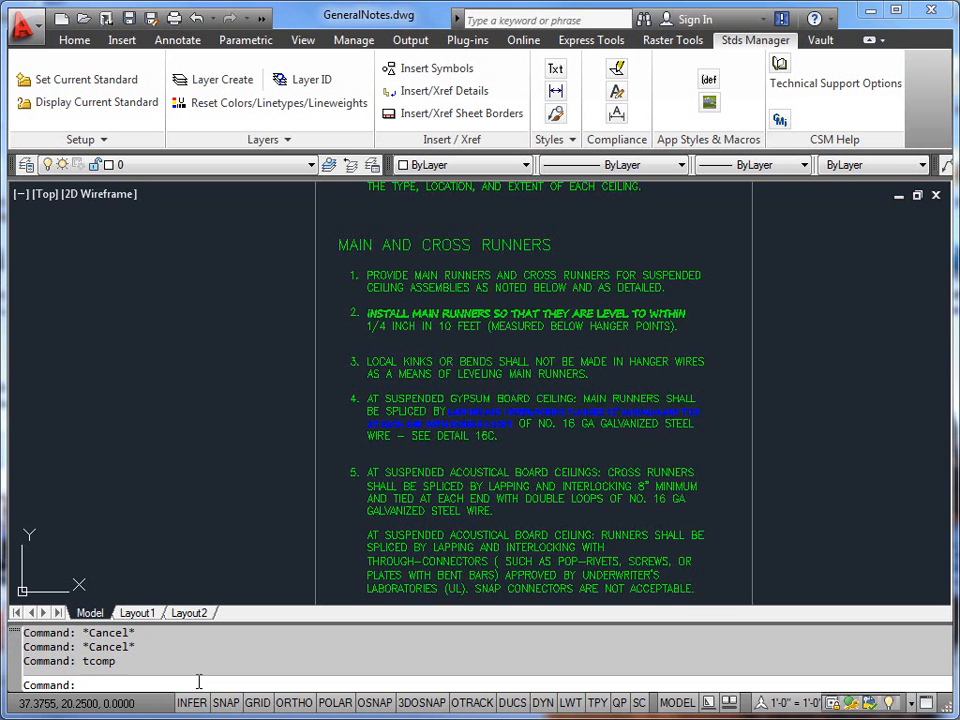
Run the TCOMP text style compliance check, widen the Style column and list only the non-standard text
key(Return)
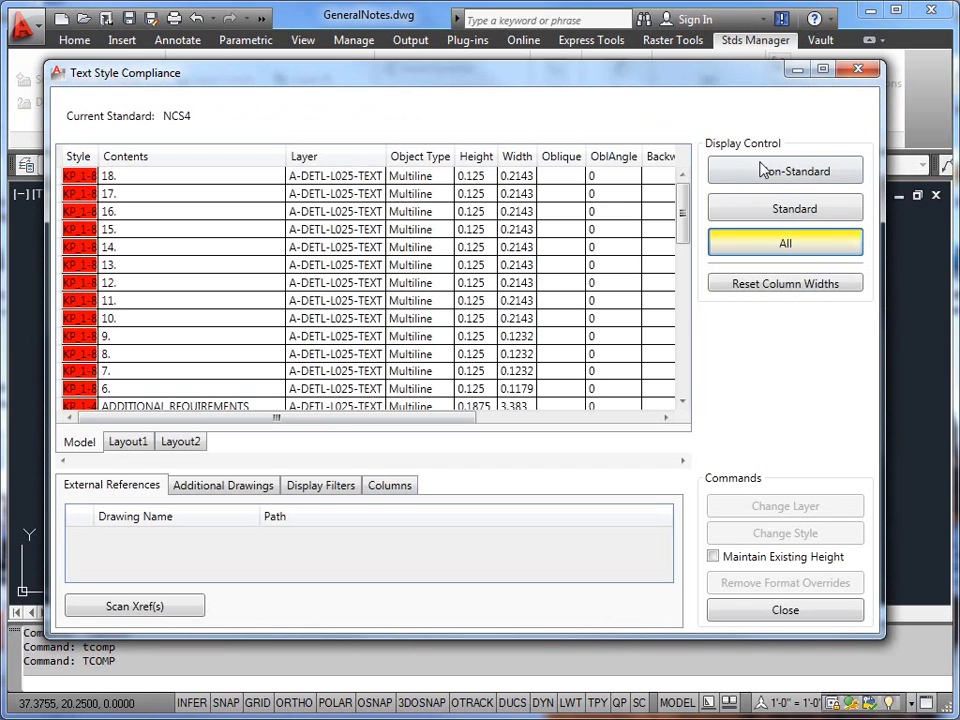
click(786, 174)
click(780, 212)
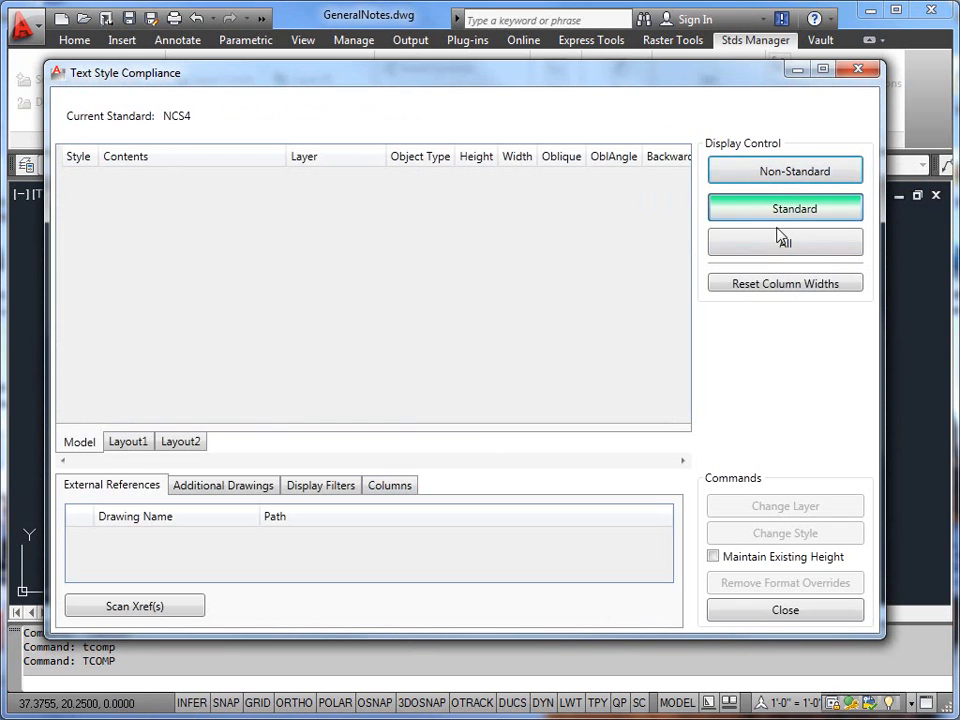
click(783, 244)
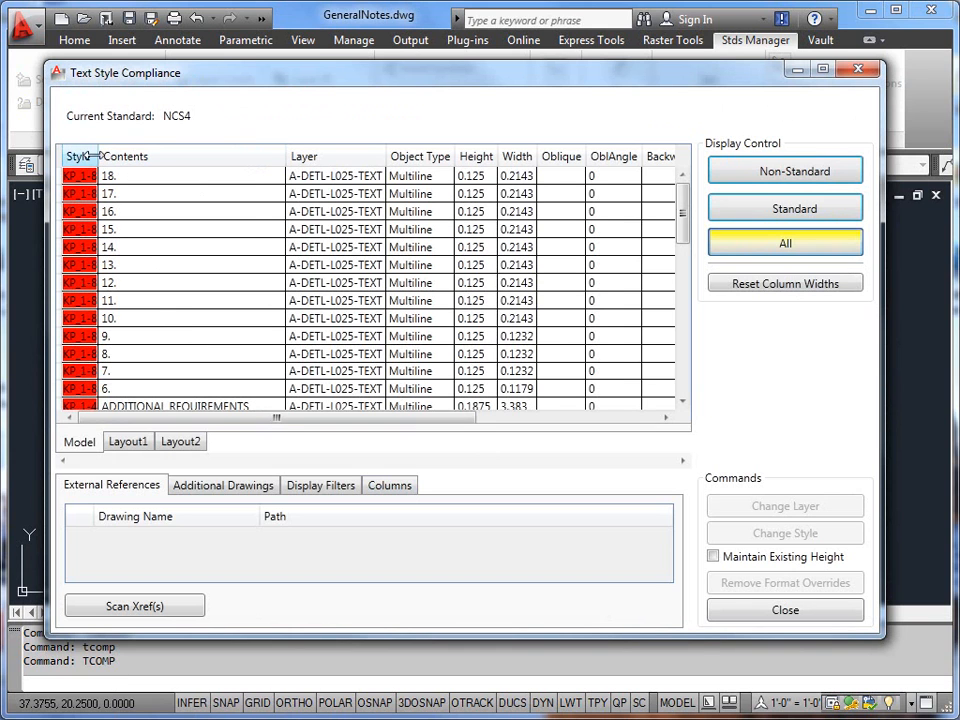
drag(99, 156, 116, 156)
click(775, 176)
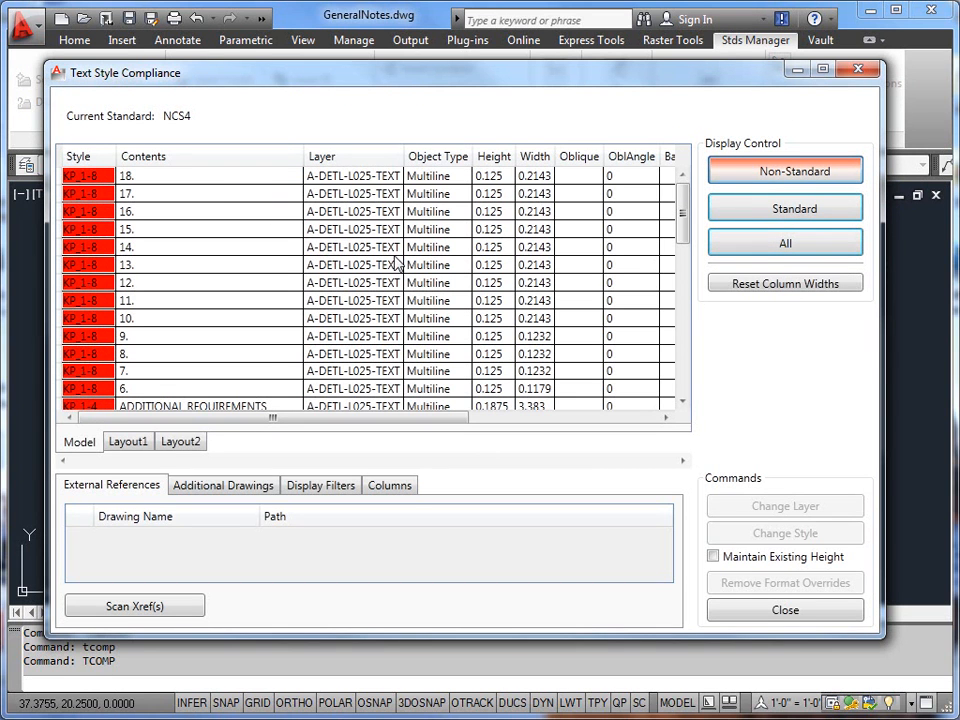
drag(467, 421, 369, 426)
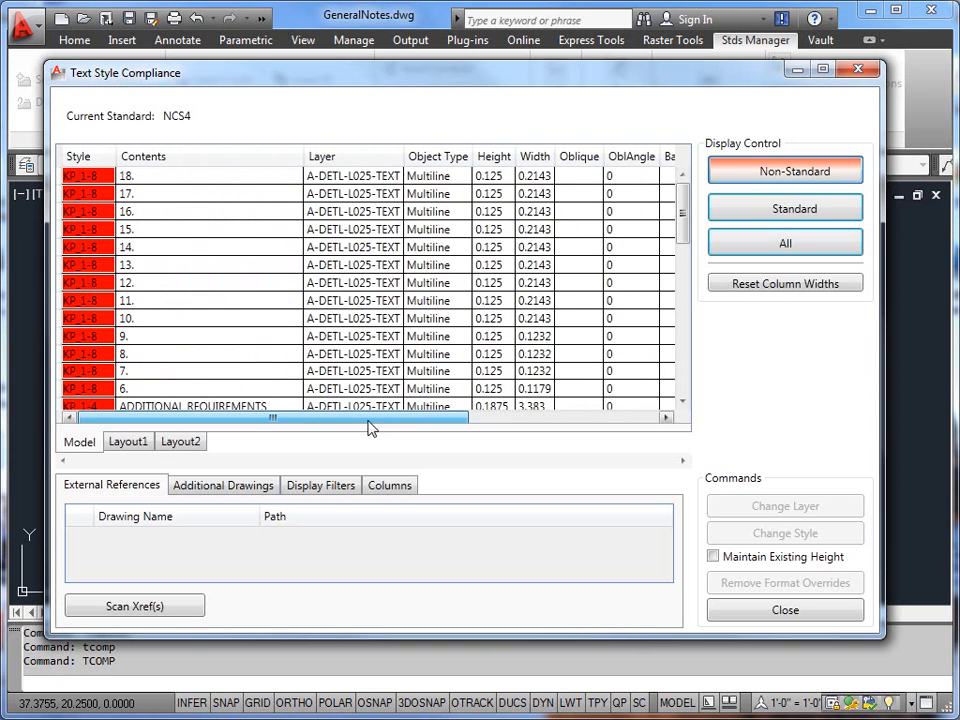
Zoom the drawing to the text entry "11." and to the "FASTEN HANGER WIRES" note from the non-standard list
right_click(88, 302)
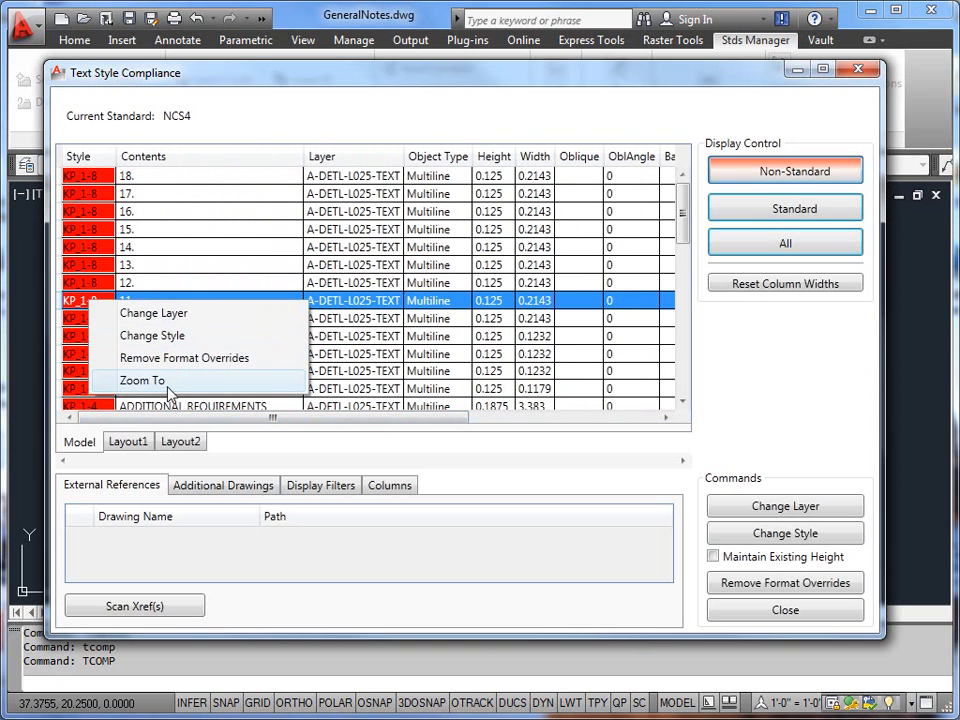
click(155, 380)
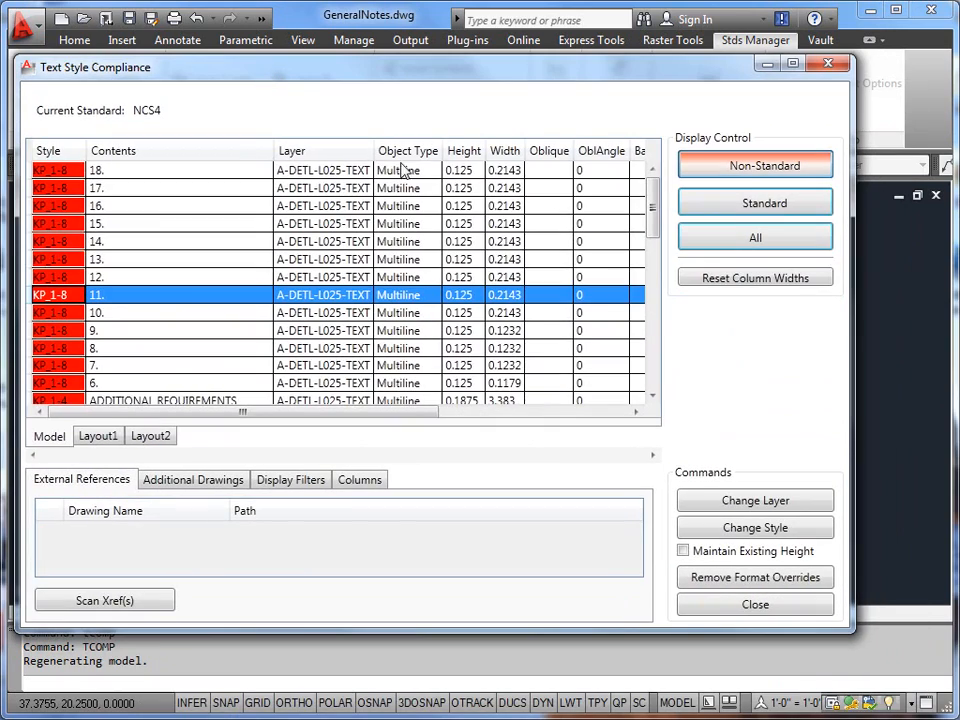
drag(652, 208, 654, 285)
right_click(138, 302)
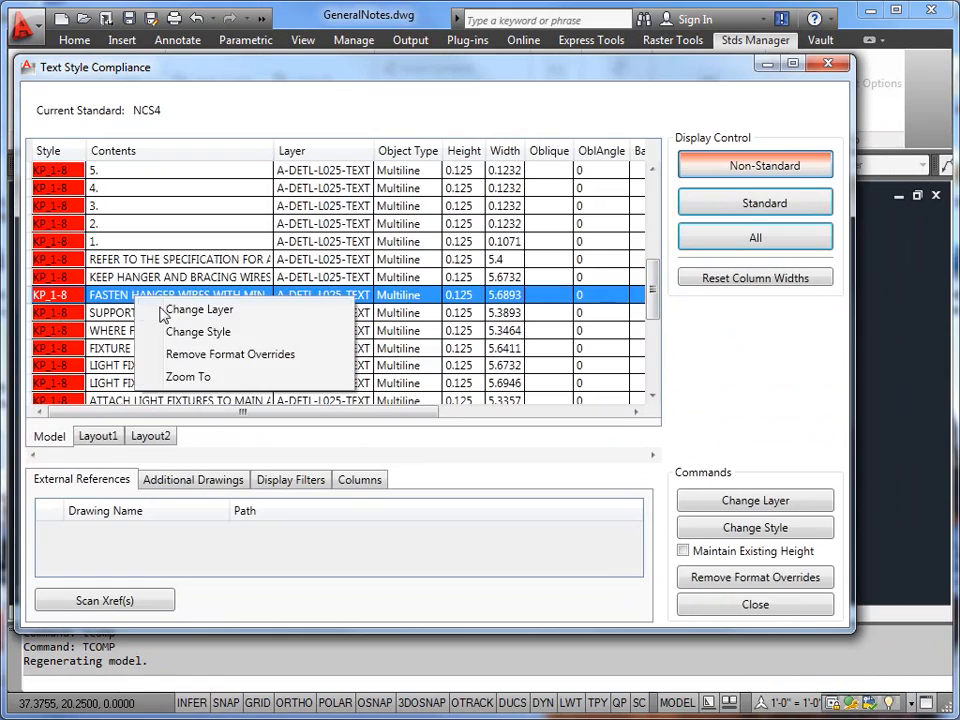
click(200, 375)
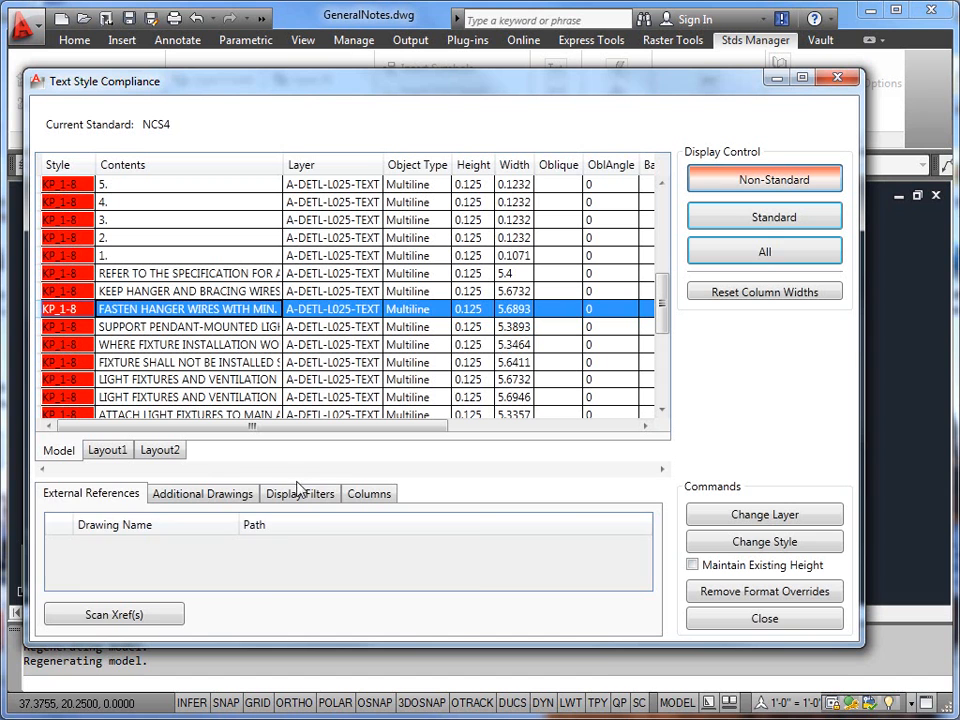
Filter the listed text by height, with both the lower and upper plotted limits set to 0.125
click(300, 494)
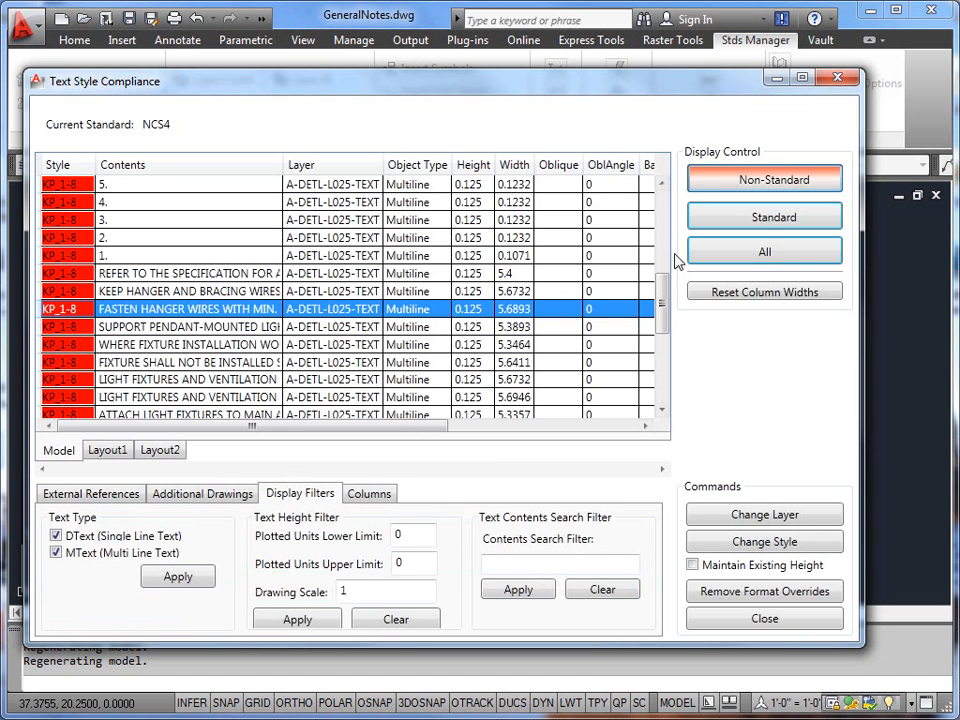
drag(663, 300, 670, 218)
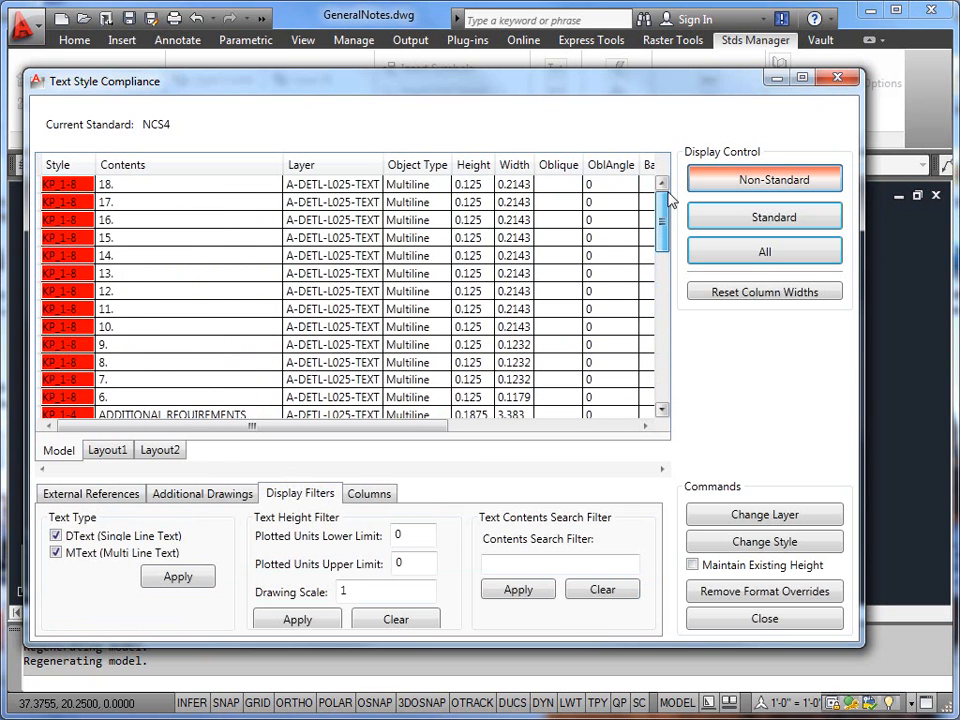
drag(416, 535, 372, 539)
text(0.125)
key(Tab)
text(.125)
click(327, 627)
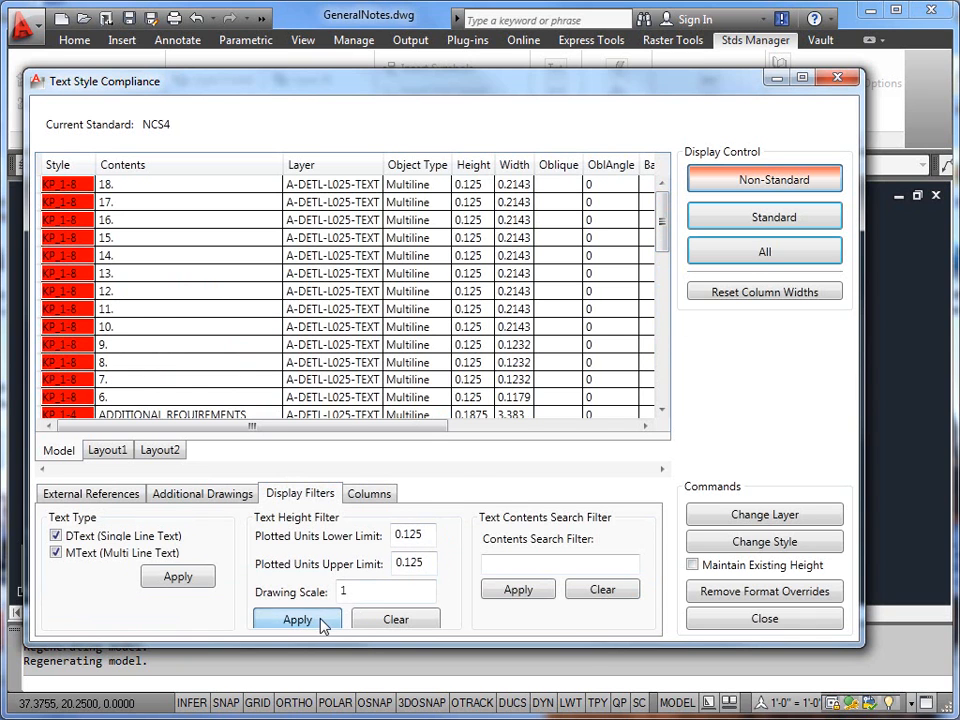
mouse_move(664, 240)
mouse_down()
mouse_move(664, 383)
mouse_move(664, 240)
mouse_up()
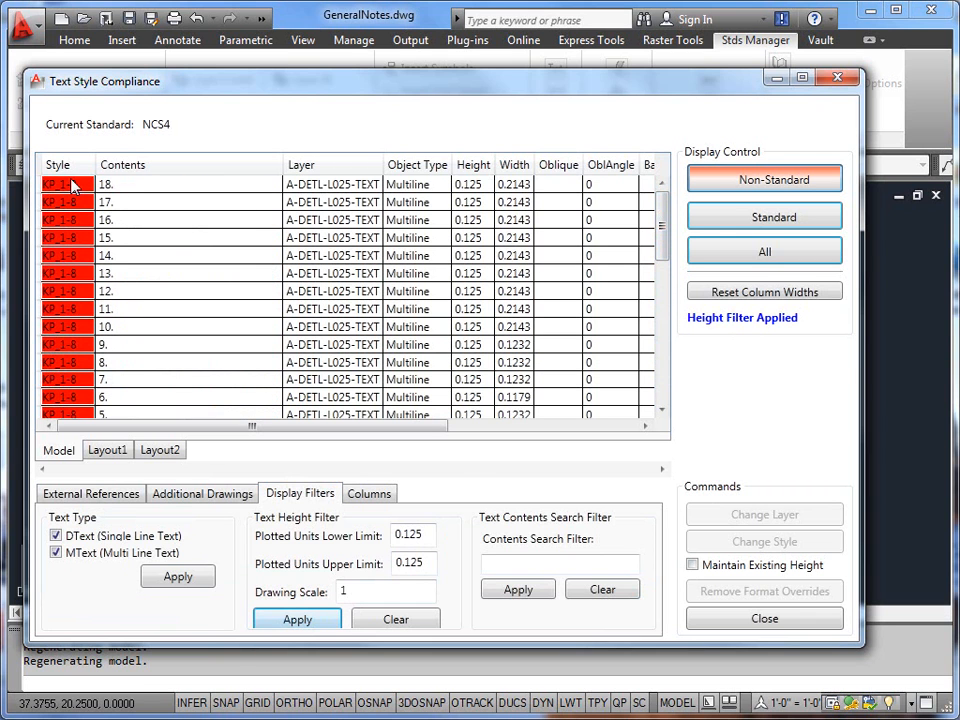
Change all the filtered non-standard text to style RS100 from the General discipline's Romans group, maintaining the existing height
click(330, 186)
drag(660, 192, 666, 393)
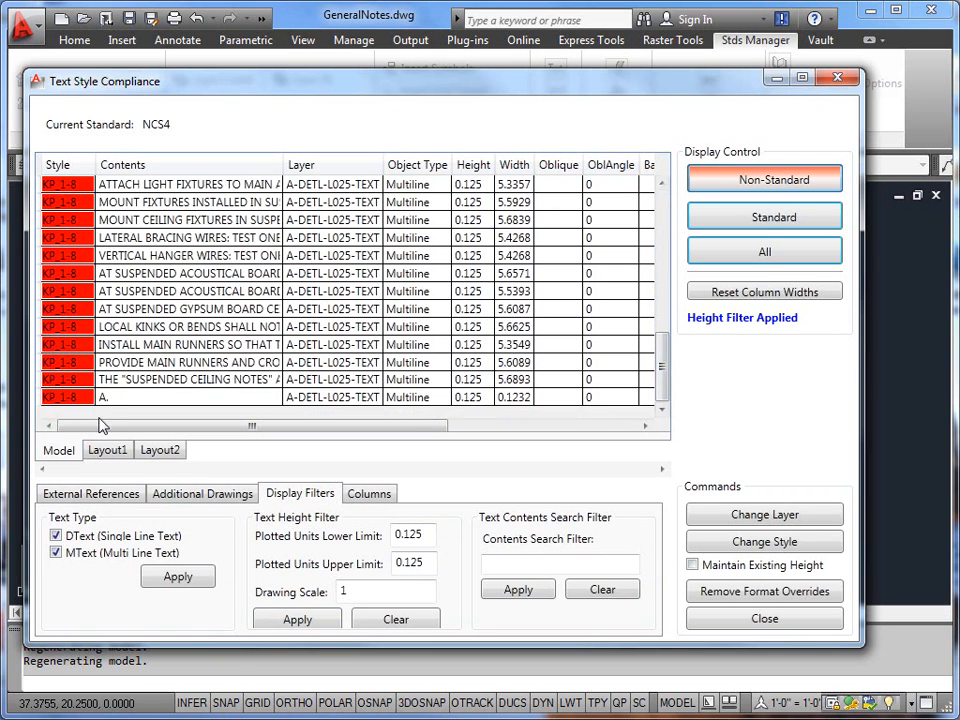
shift+click(80, 398)
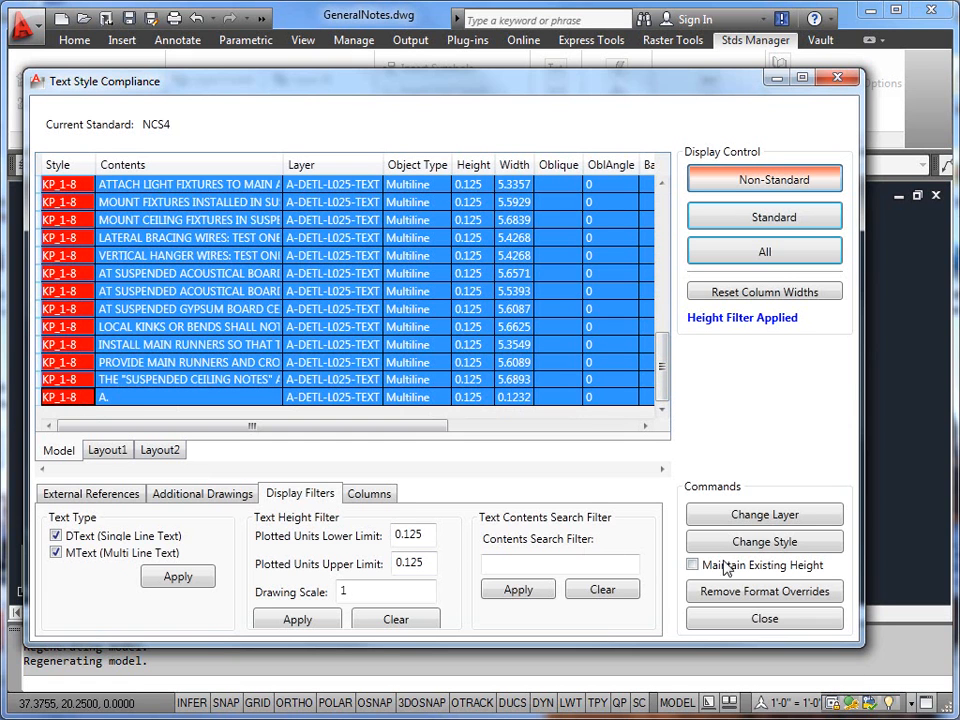
click(693, 566)
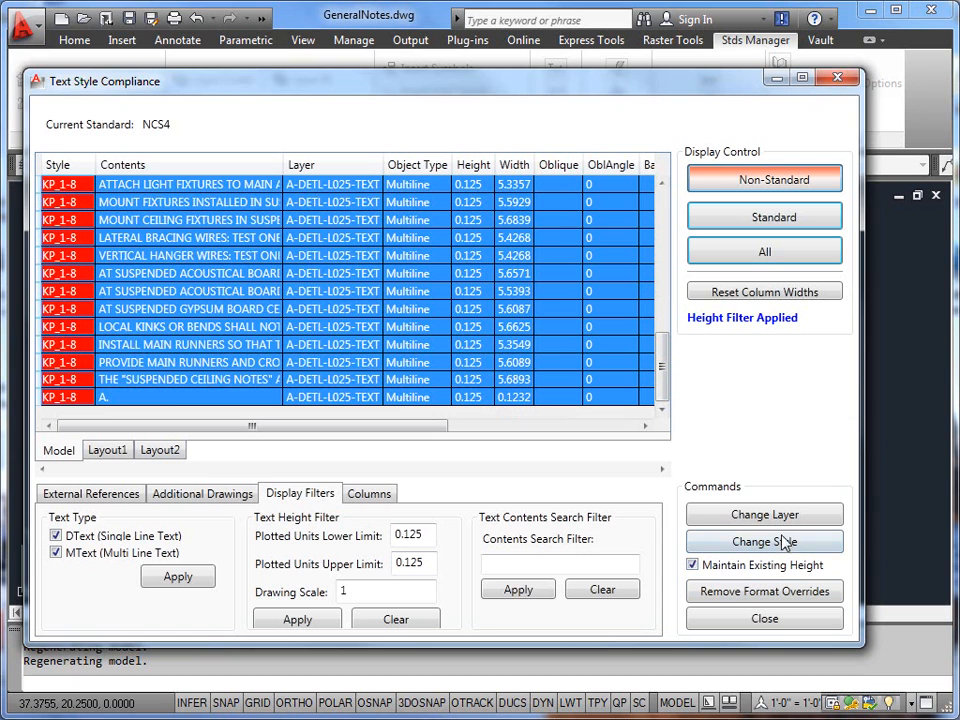
click(740, 541)
drag(91, 18, 215, 110)
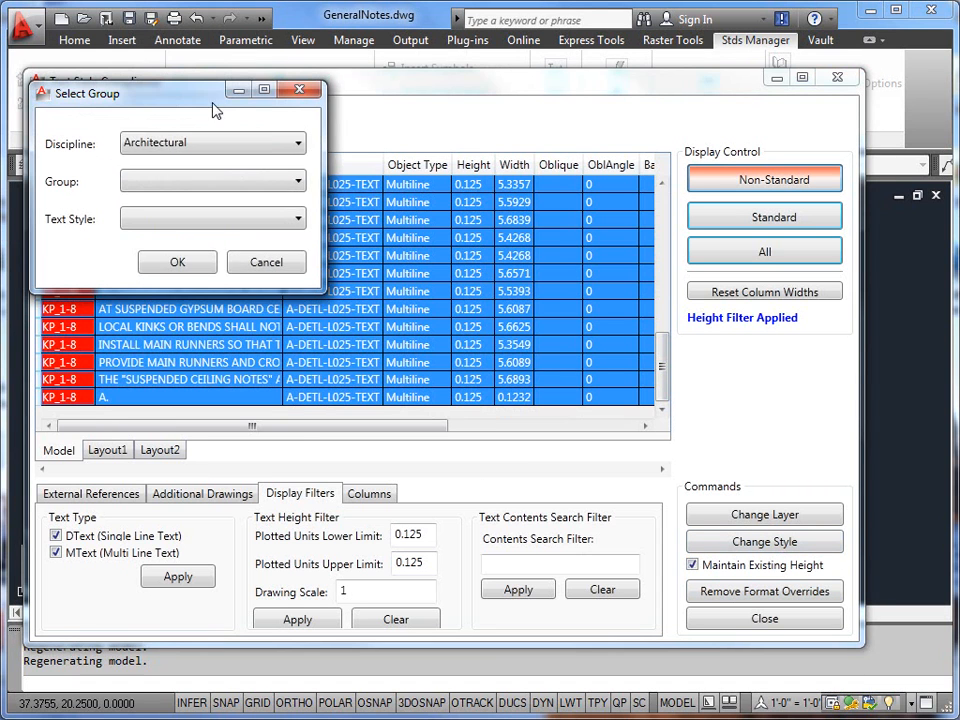
click(266, 148)
click(180, 192)
click(176, 185)
click(145, 216)
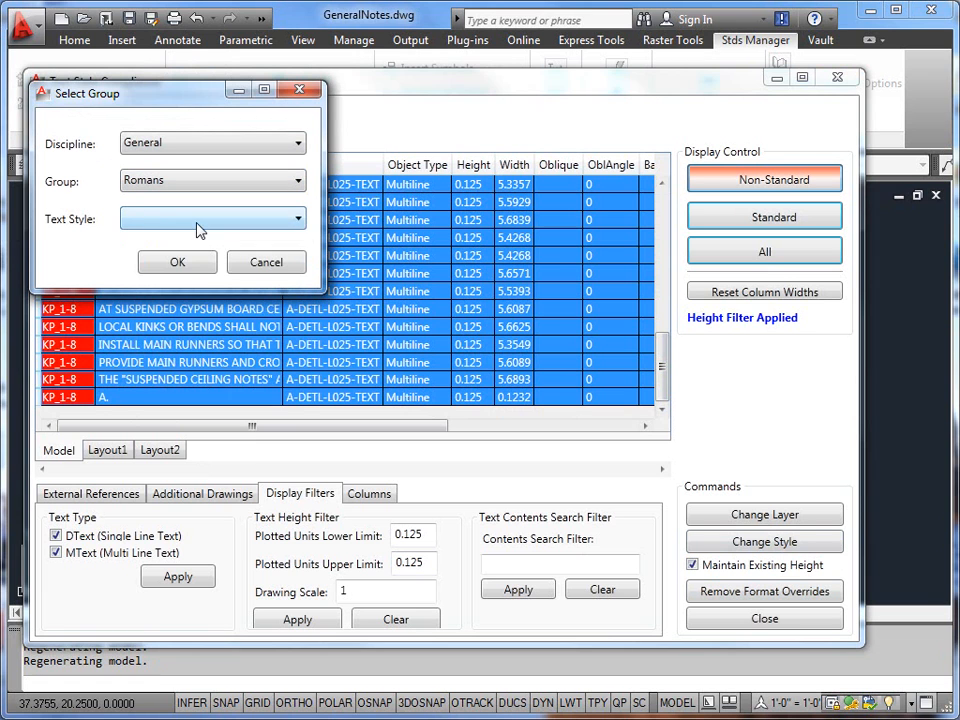
click(189, 220)
click(164, 255)
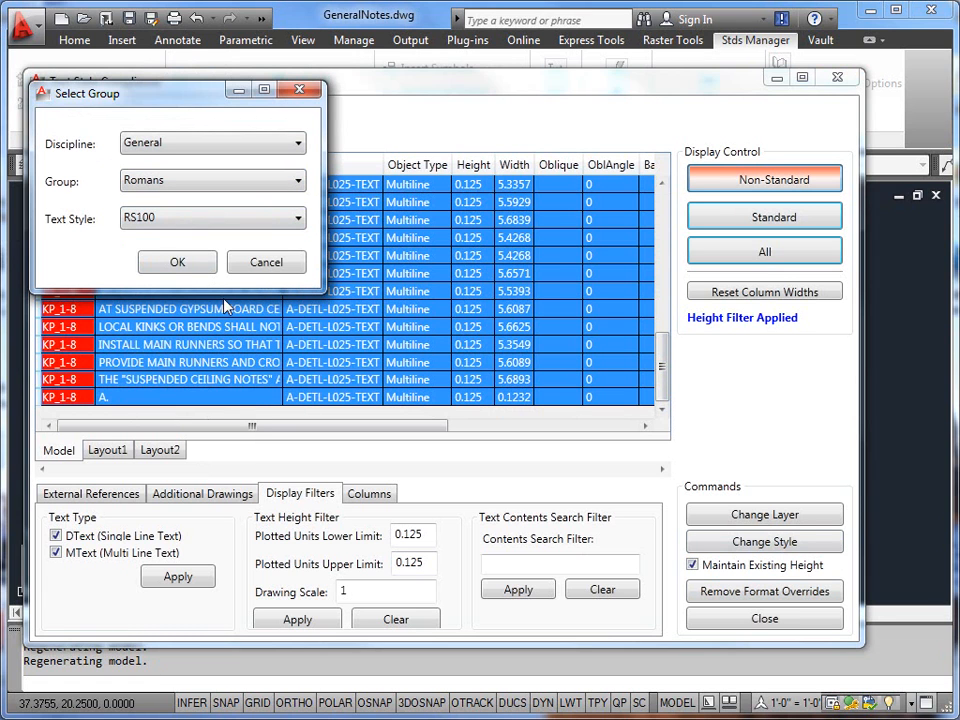
click(178, 263)
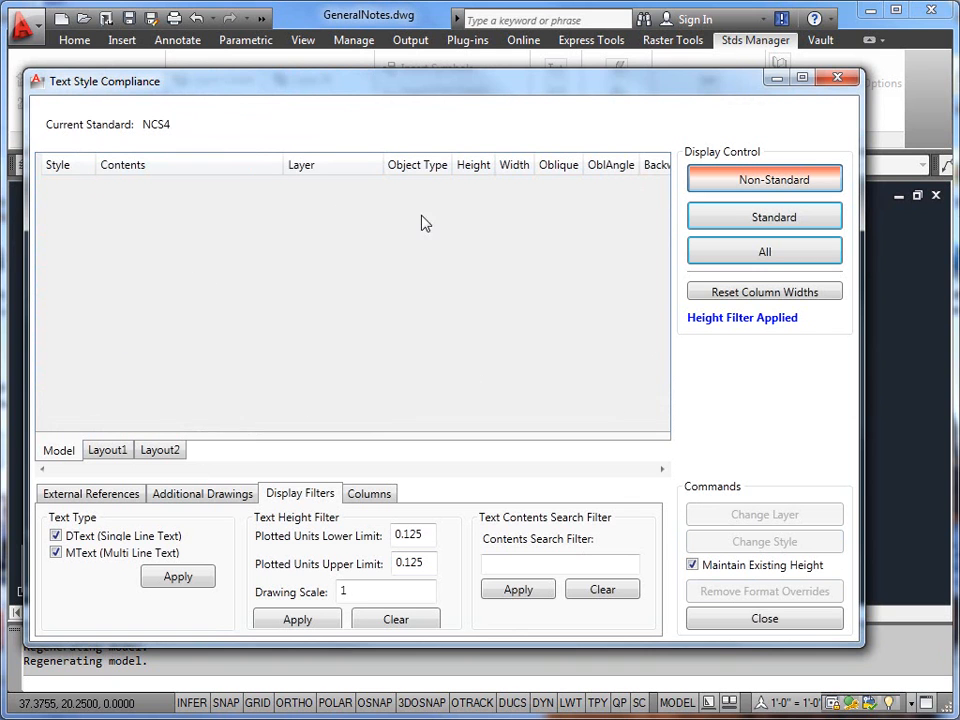
Compare the standard, complete and non-standard text listings to check the restyled notes
click(770, 222)
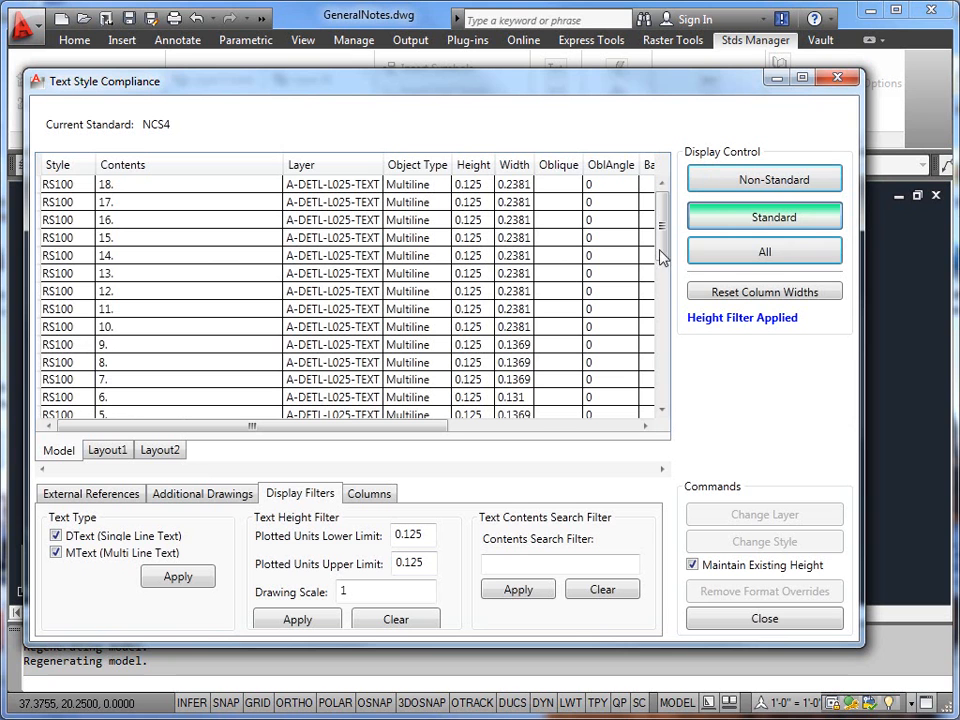
click(757, 252)
drag(662, 242, 673, 193)
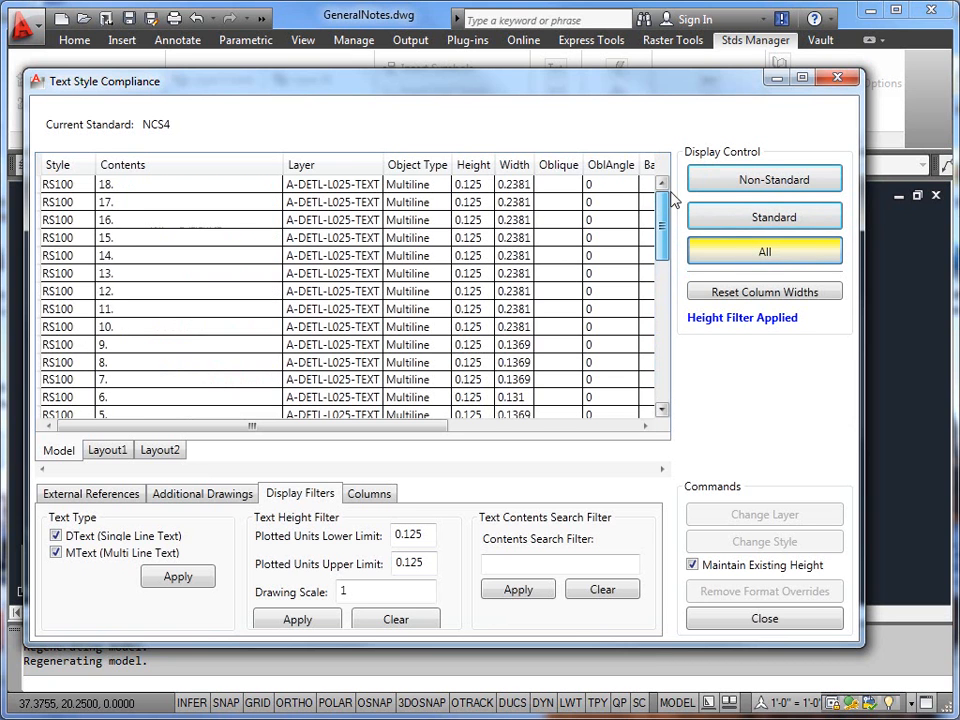
click(745, 184)
click(766, 221)
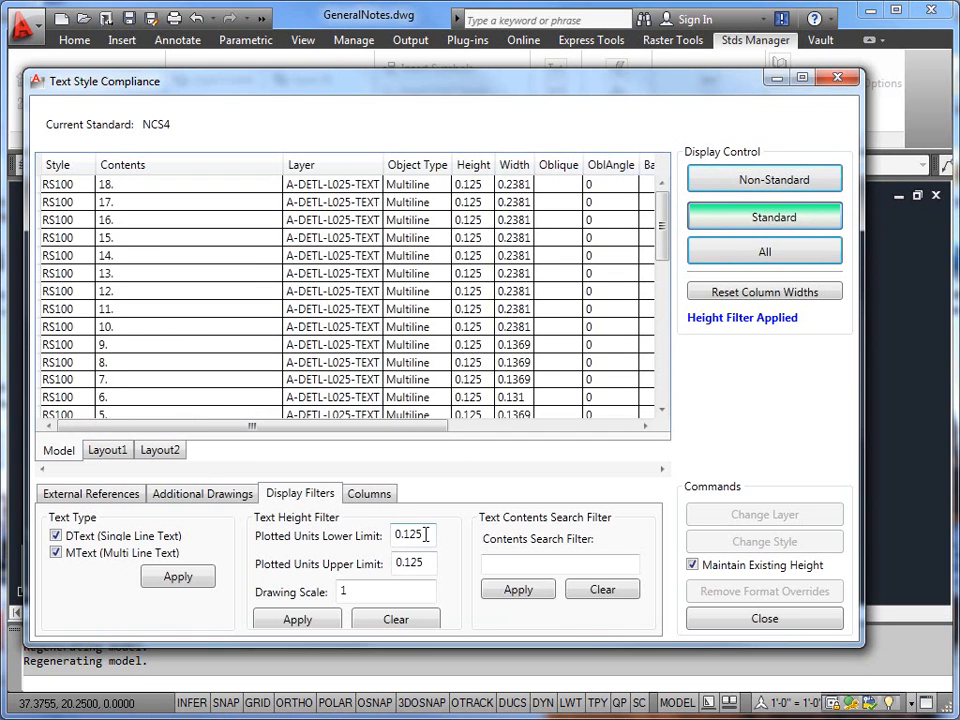
Apply a text height filter from 0.126 to 1000 and list only the non-standard text
drag(426, 535, 390, 540)
text(12)
drag(416, 534, 362, 539)
text(.)
text(0)
click(413, 561)
text(1000)
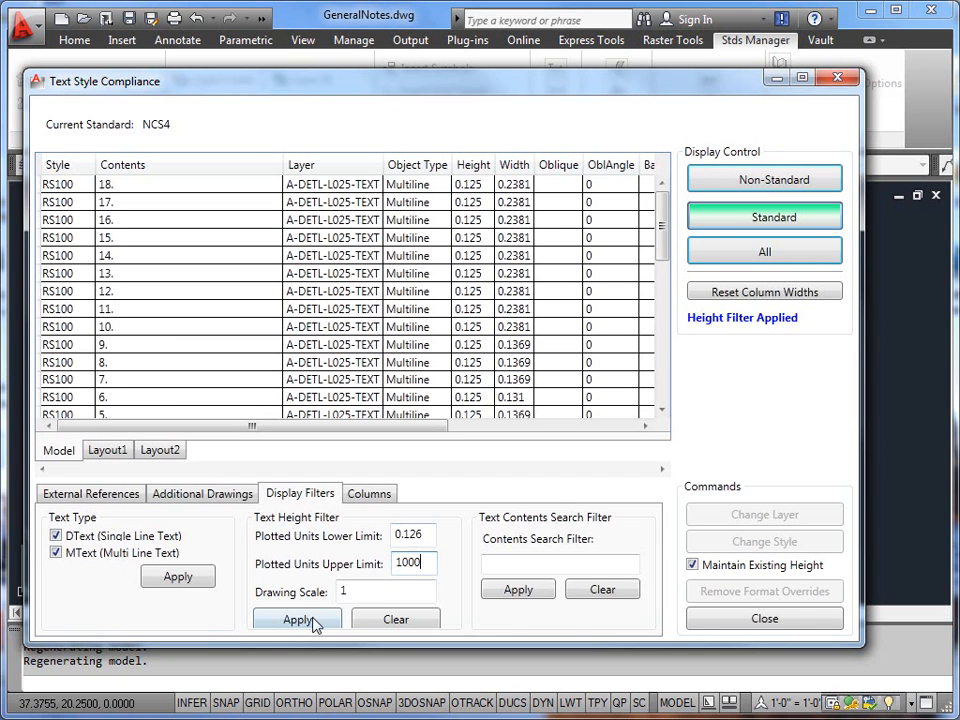
click(297, 620)
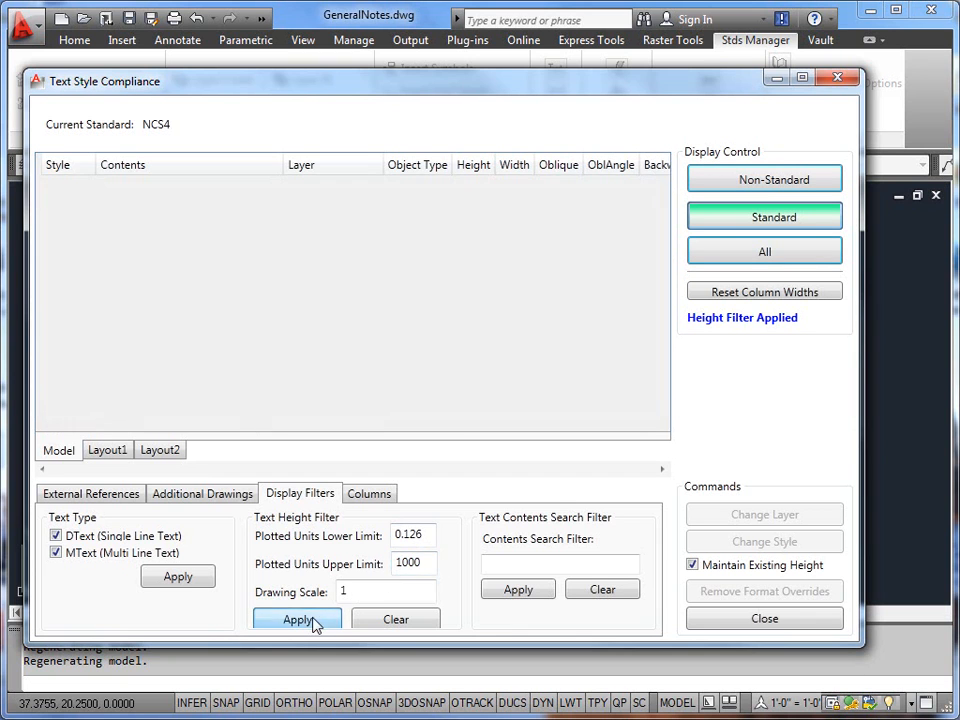
click(768, 180)
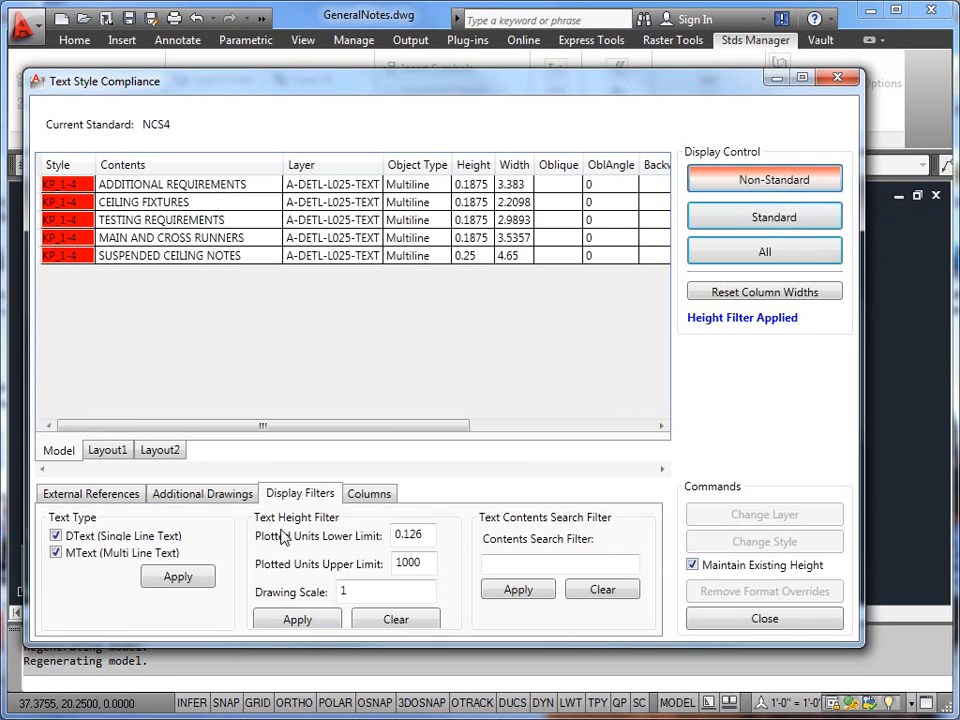
Change all the listed heading texts to style B125 from the General discipline's Bold group
click(63, 256)
shift+click(62, 184)
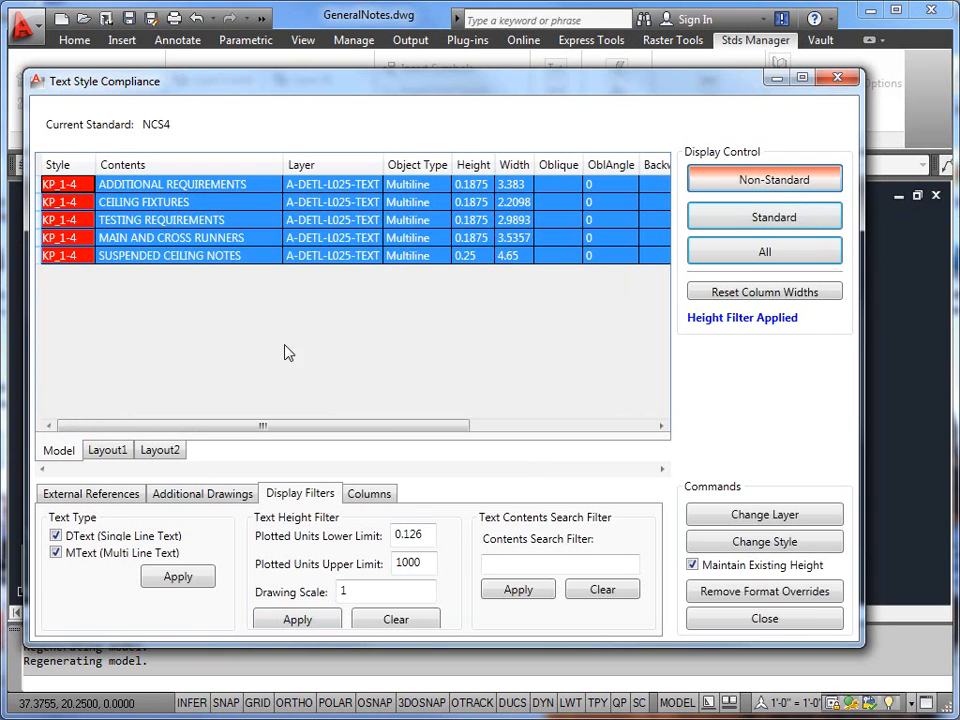
click(761, 544)
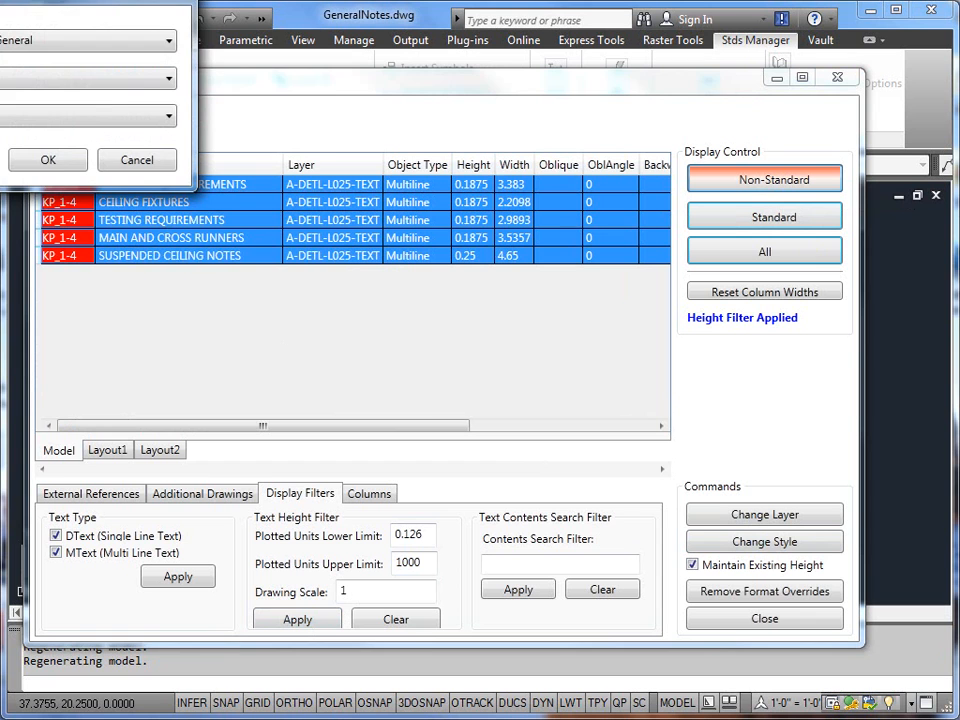
click(229, 152)
click(206, 154)
click(195, 190)
click(178, 209)
click(180, 227)
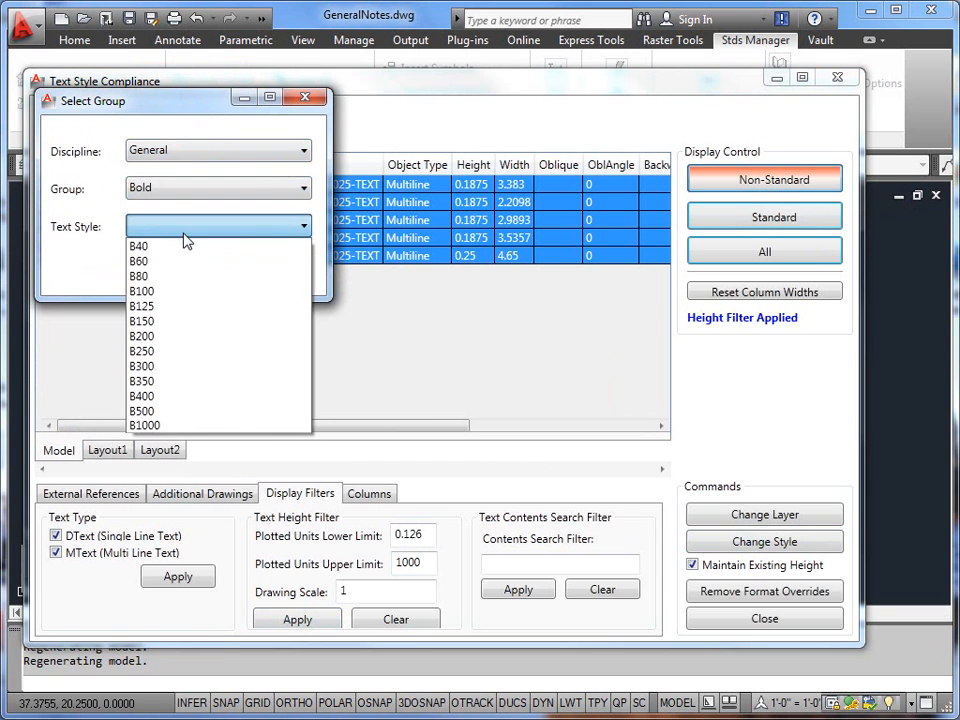
click(150, 306)
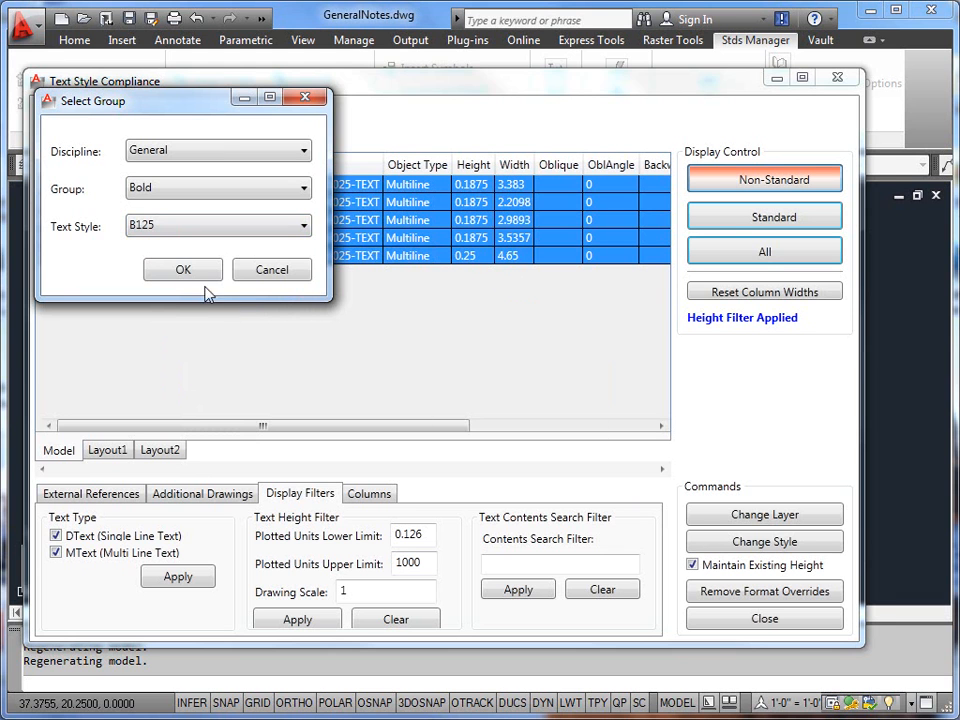
click(182, 272)
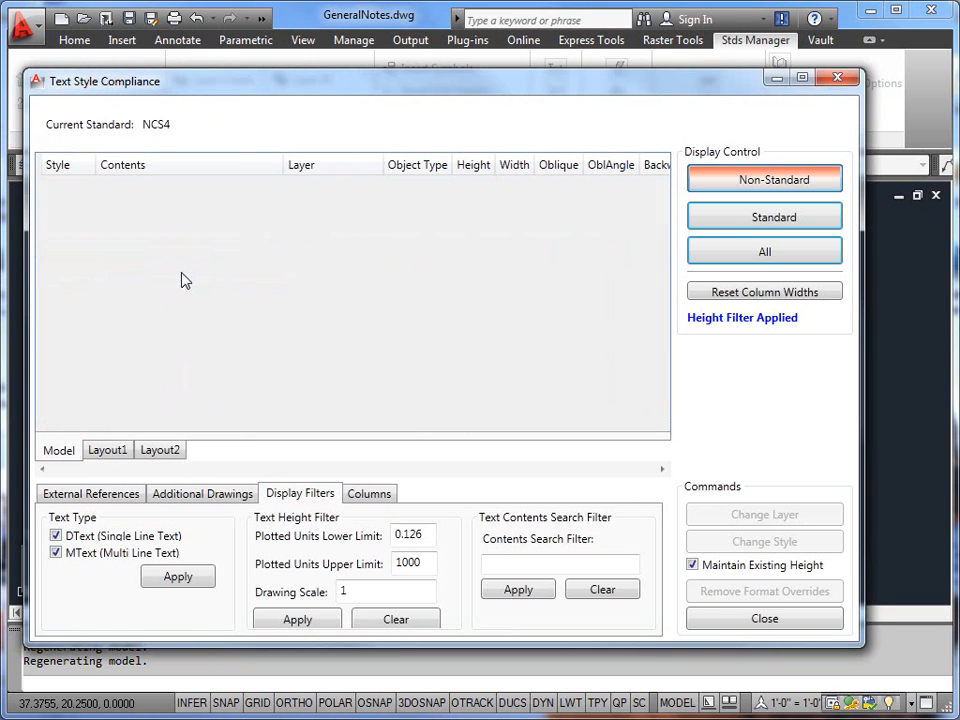
Close the compliance check and examine the restyled notes from Additional Requirements up to Main and Cross Runners
click(726, 620)
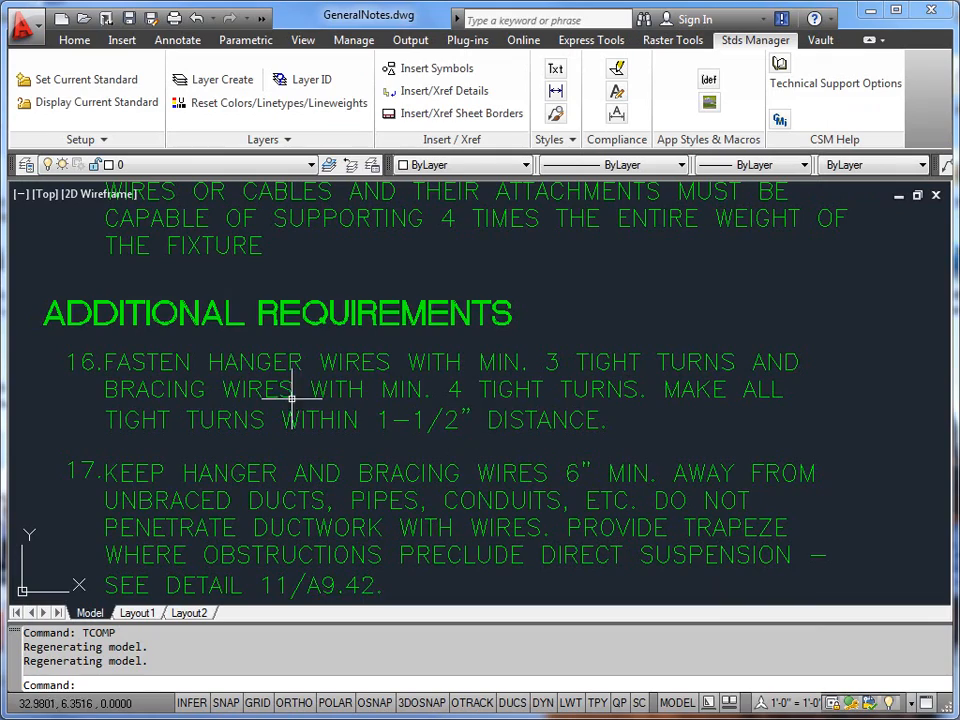
scroll(327, 371, down, 2)
middle_drag(330, 279, 376, 413)
middle_drag(358, 303, 366, 446)
middle_drag(351, 282, 368, 469)
mouse_move(381, 286)
middle_down()
mouse_move(385, 506)
mouse_move(380, 500)
middle_up()
mouse_move(380, 322)
middle_down()
mouse_move(377, 535)
mouse_move(384, 437)
mouse_move(378, 489)
middle_up()
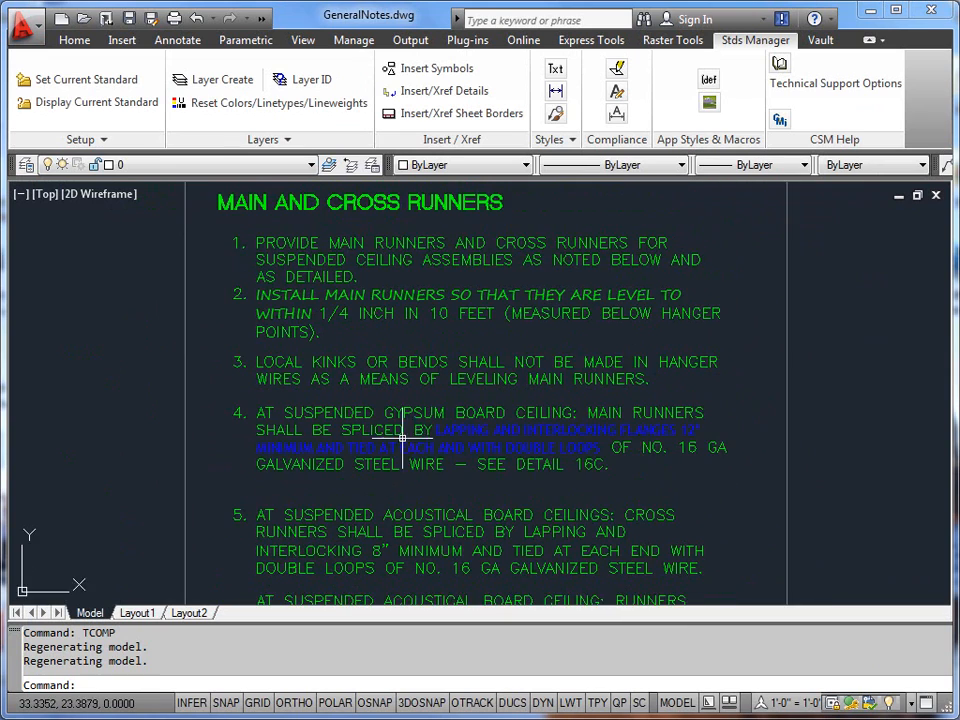
middle_drag(408, 432, 390, 441)
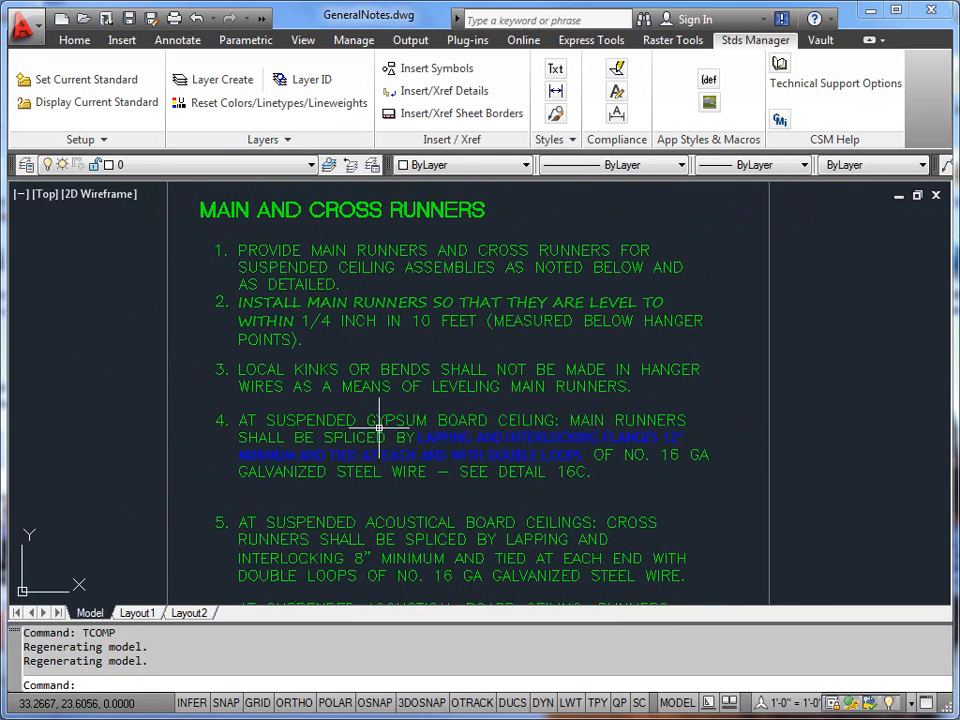
Run the text style compliance check, remove the format overrides from all listed text and close the check
text(tcomp)
key(Return)
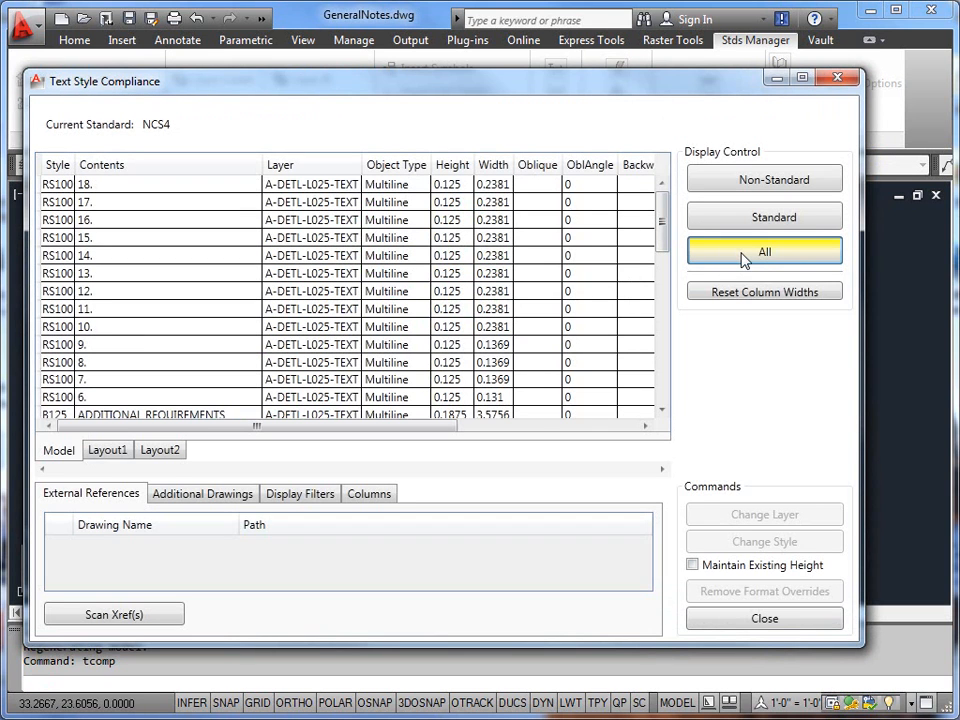
click(60, 186)
scroll(615, 364, down, 8)
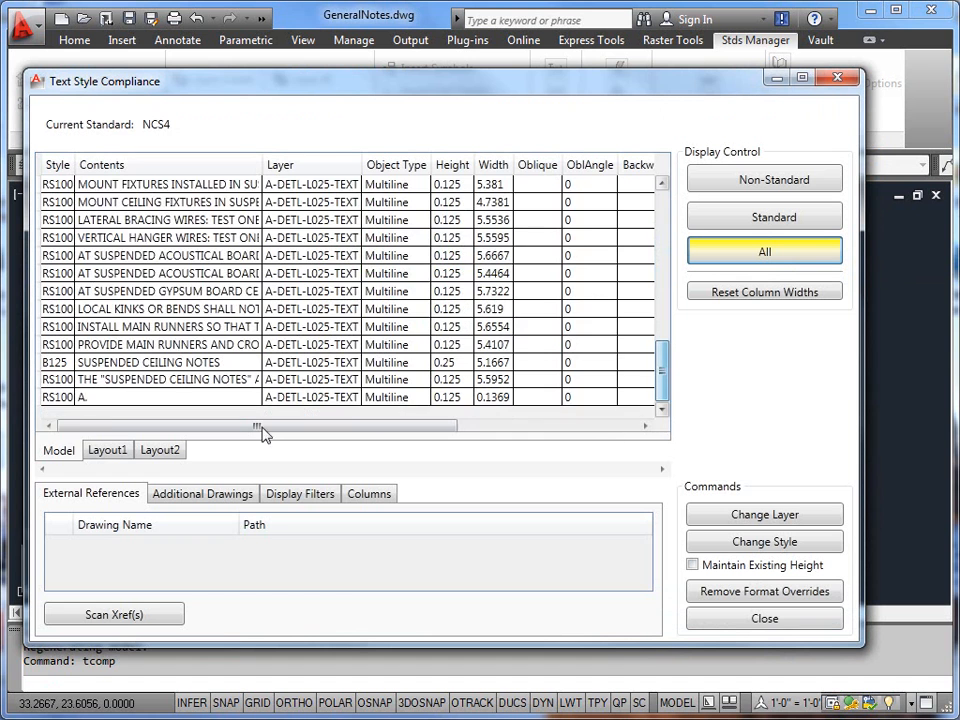
shift+click(64, 398)
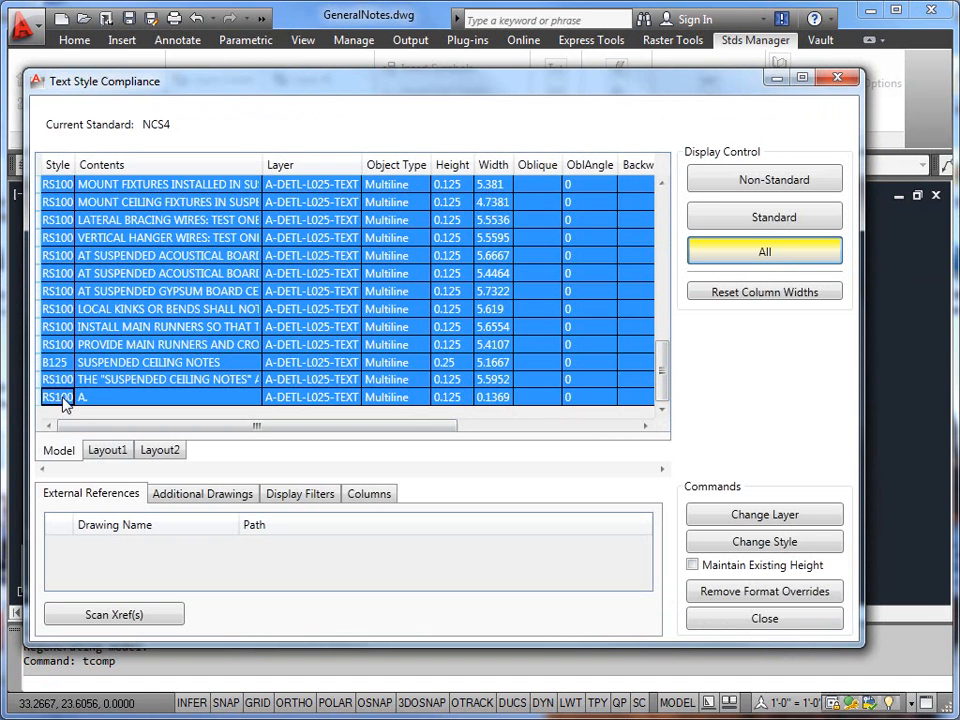
click(762, 594)
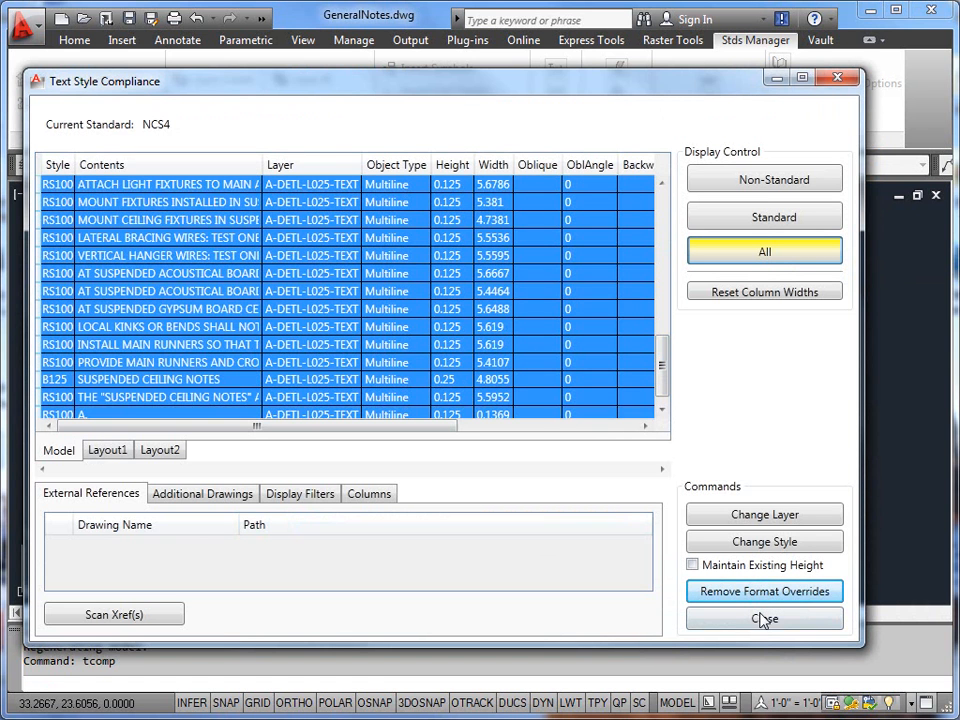
click(762, 619)
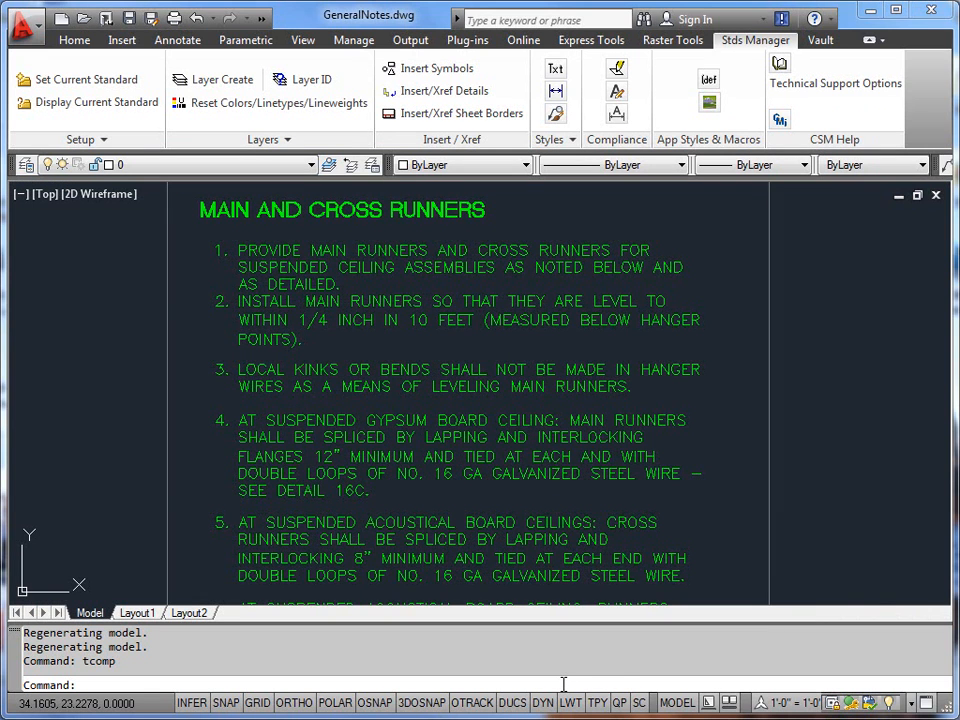
Rerun the text style compliance check and filter the listed text by the contents SUSPENDED
text(tcomp)
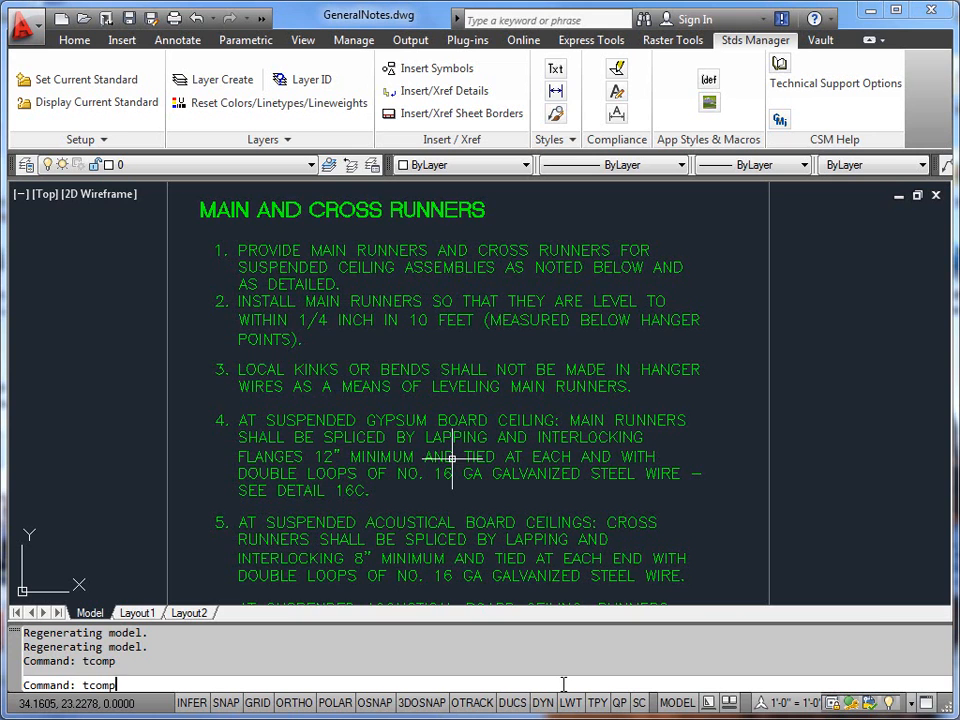
key(Return)
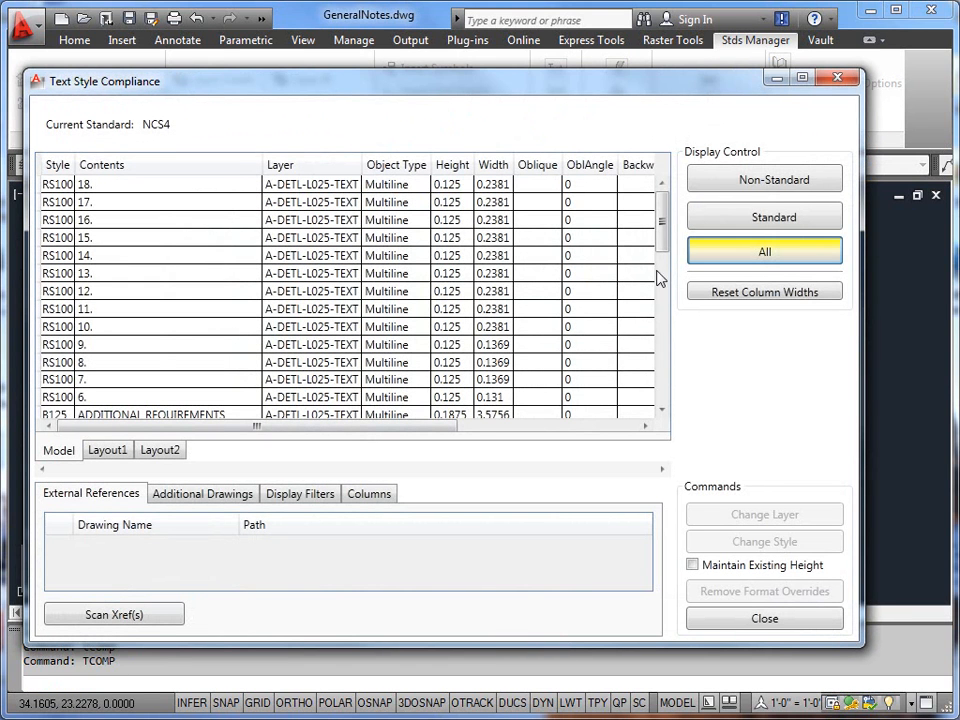
click(297, 496)
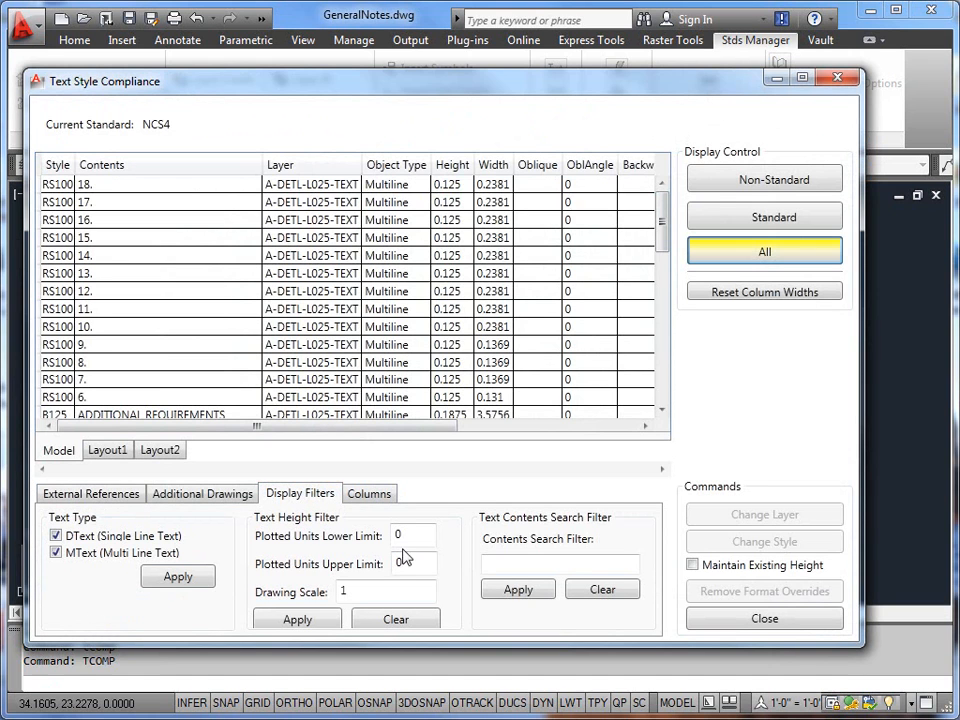
click(517, 566)
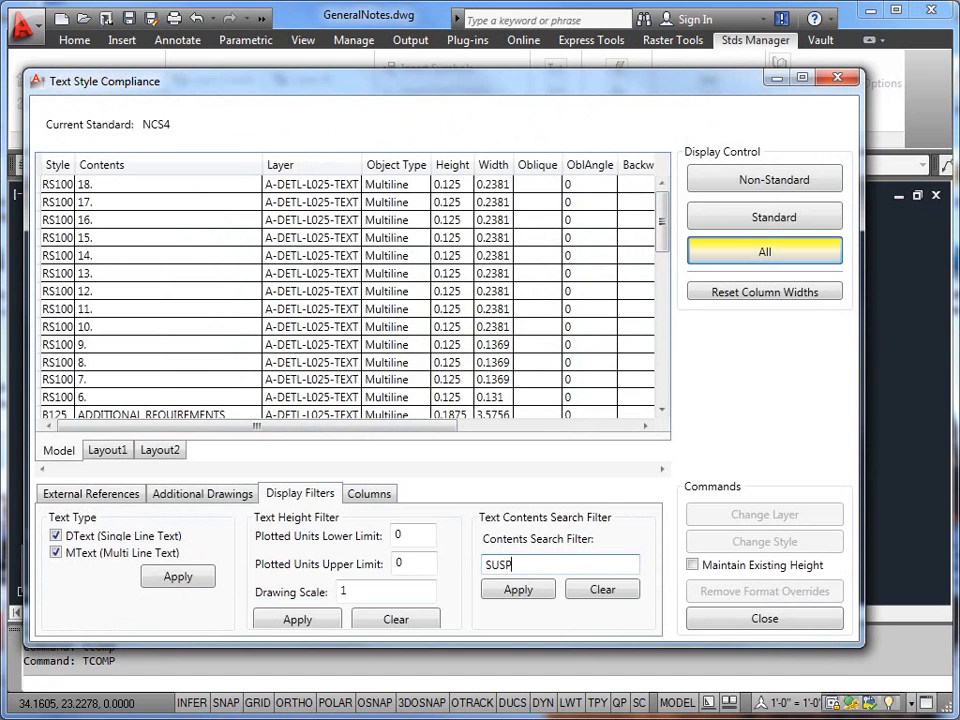
text(SUSPENDED)
click(518, 590)
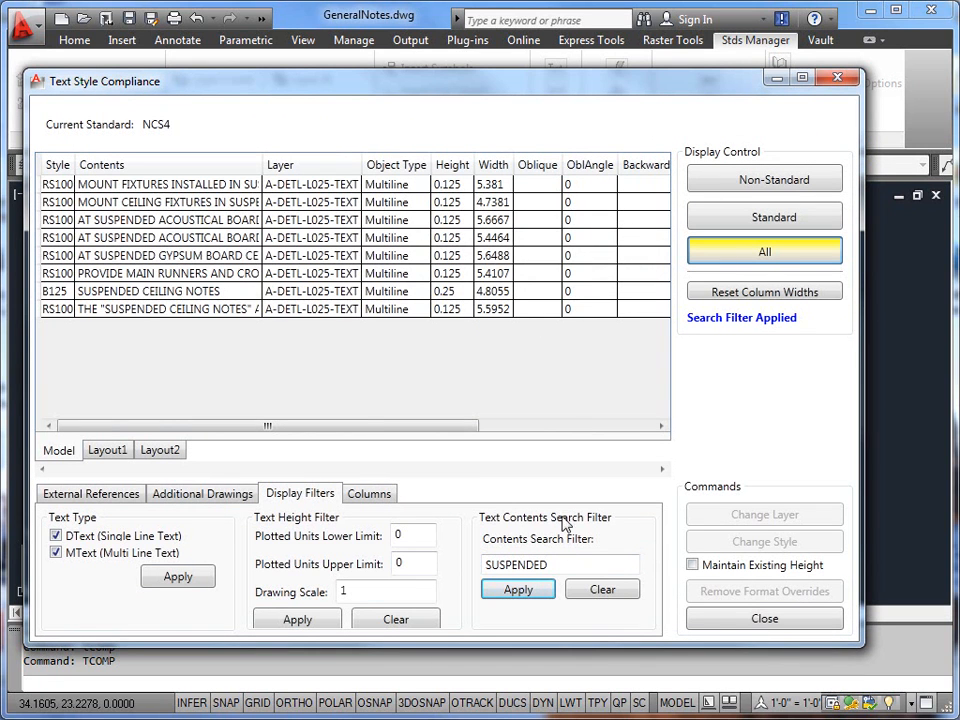
Change all the filtered SUSPENDED texts to General discipline style B350 with their existing height maintained, and close the compliance check
click(62, 189)
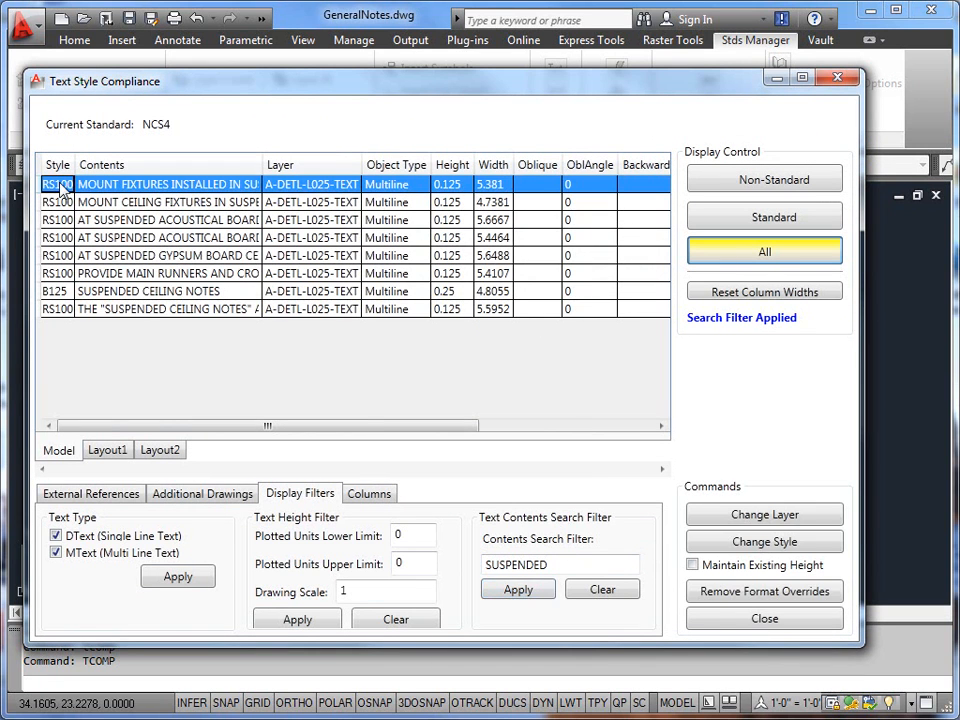
shift+click(58, 310)
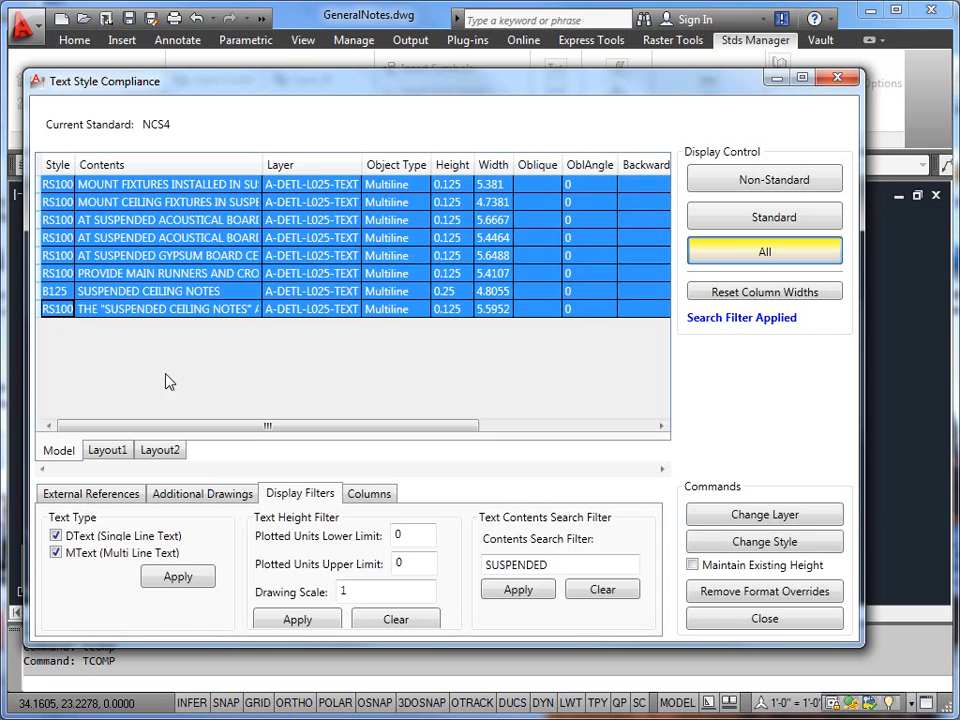
click(770, 565)
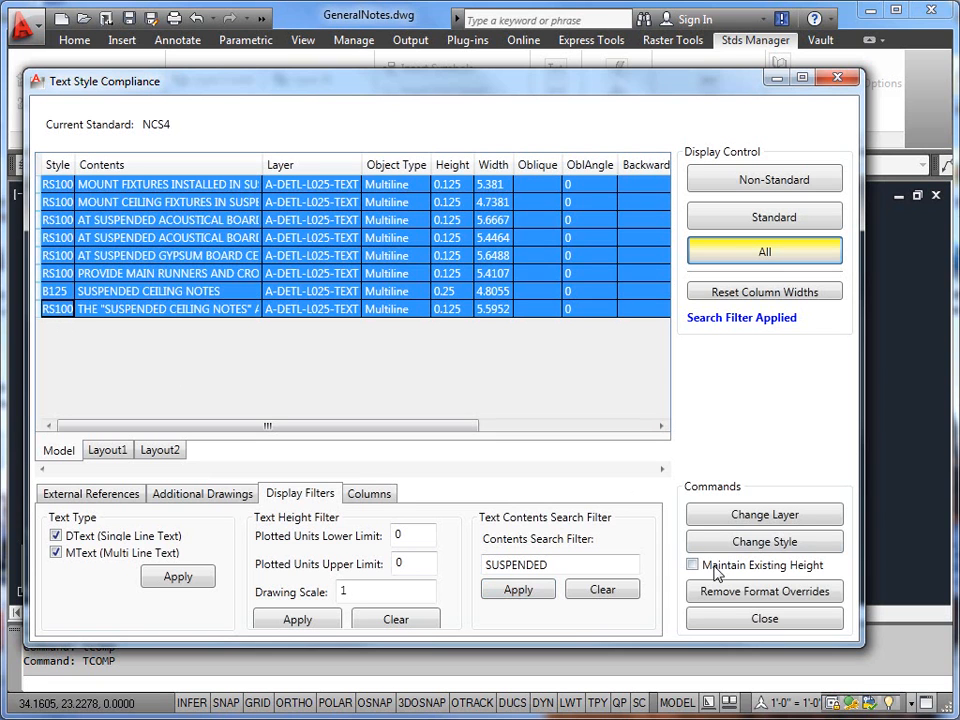
click(762, 542)
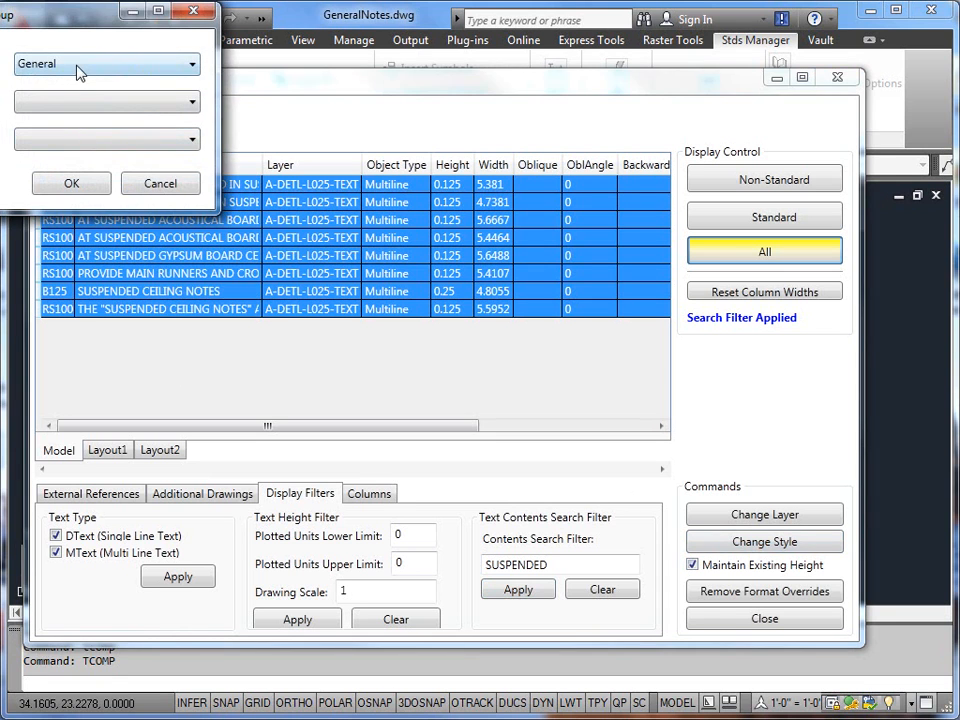
click(75, 101)
click(60, 136)
click(72, 101)
click(62, 122)
click(72, 139)
click(55, 294)
click(72, 185)
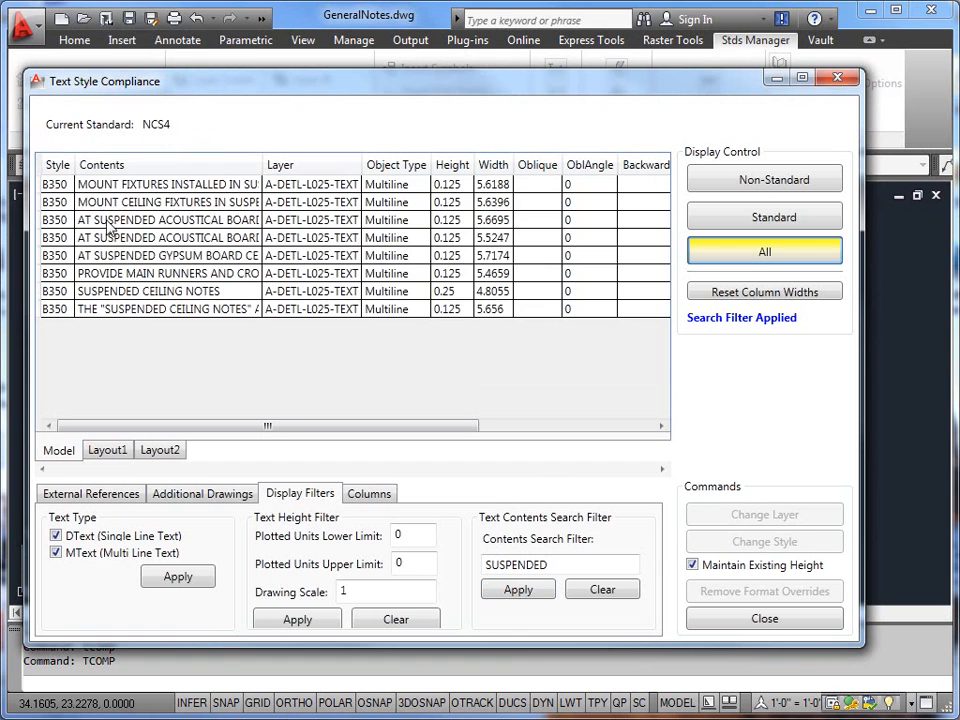
click(765, 619)
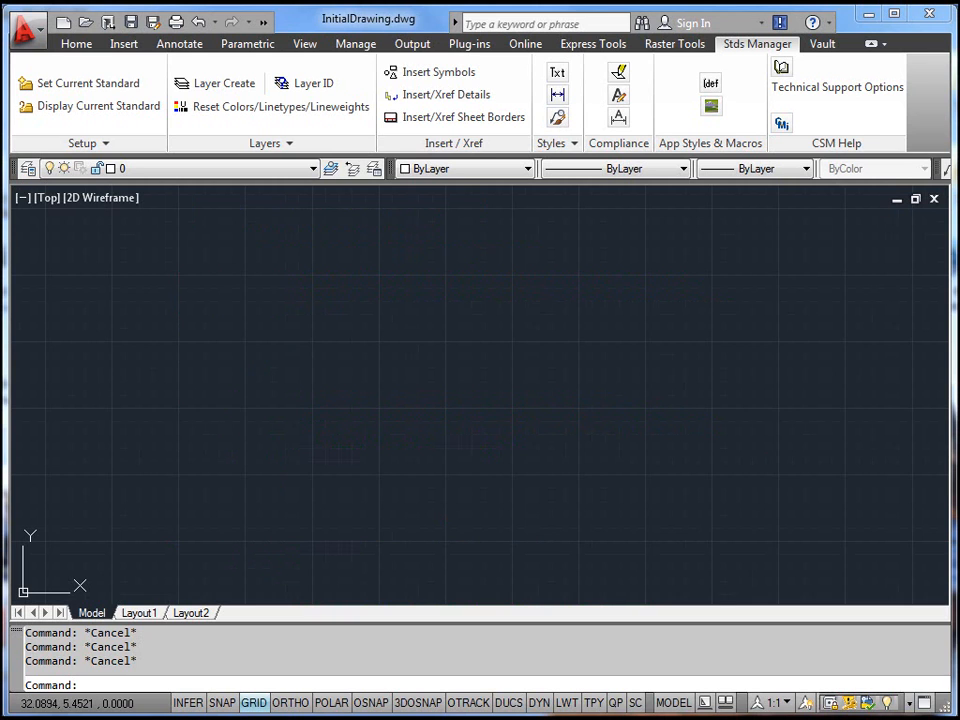
In InitialDrawing.dwg, start the text style compliance check and add the Batch Process folder's drawings as additional drawings
text(tcomp)
key(Return)
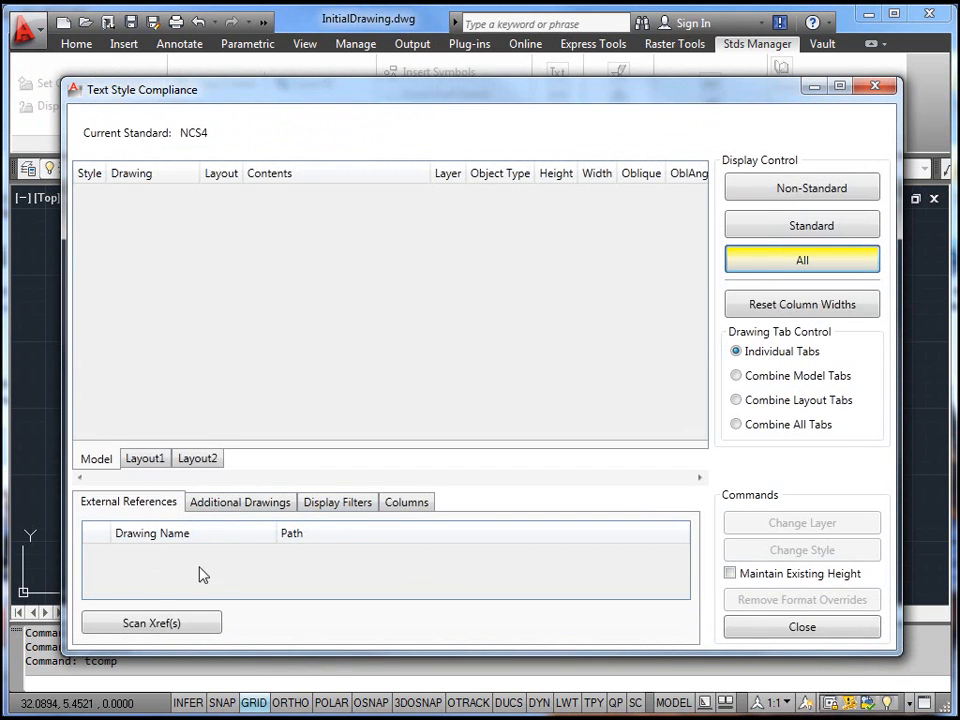
click(239, 506)
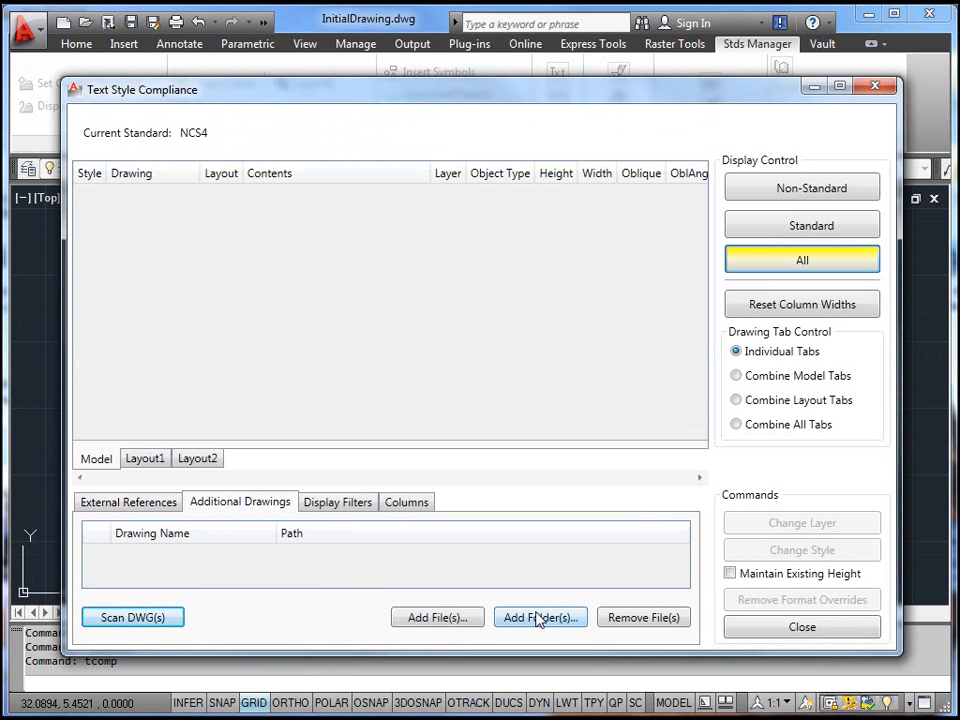
click(540, 618)
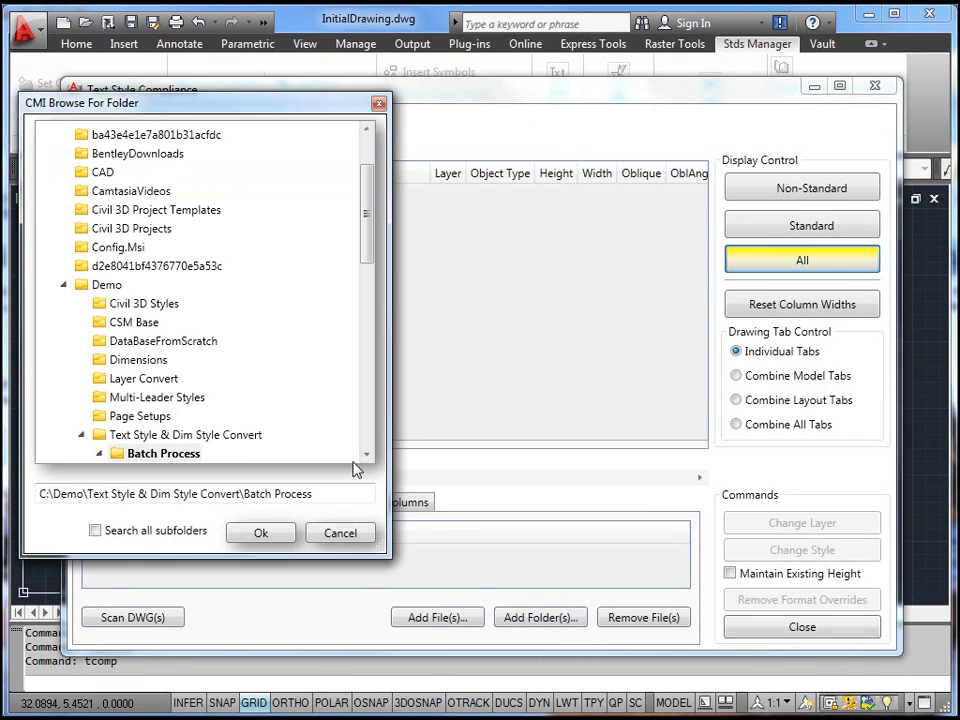
click(168, 455)
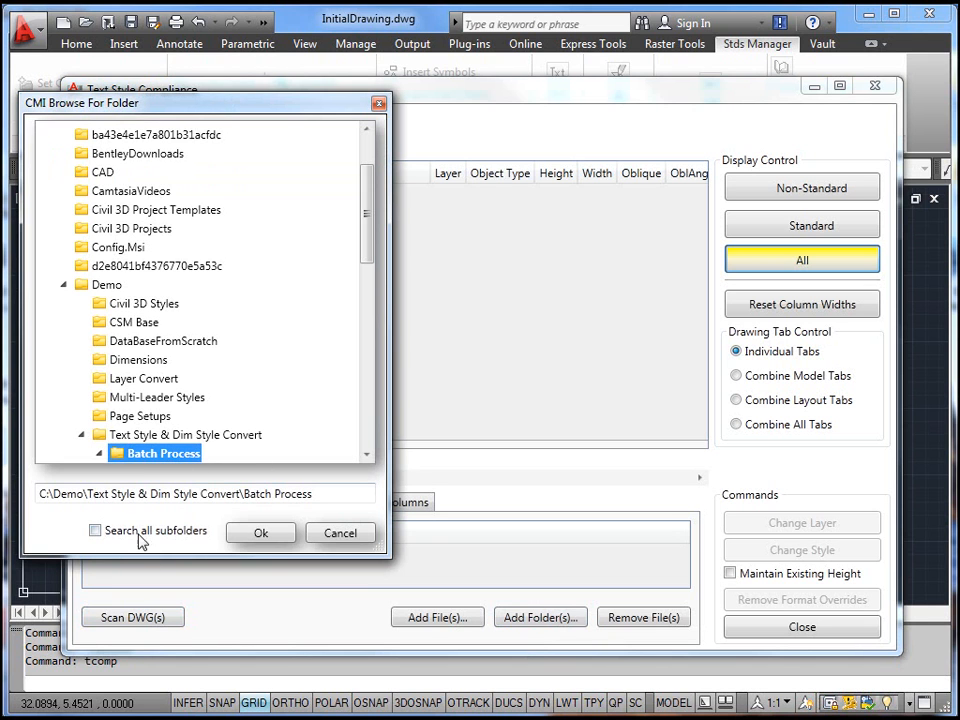
click(262, 535)
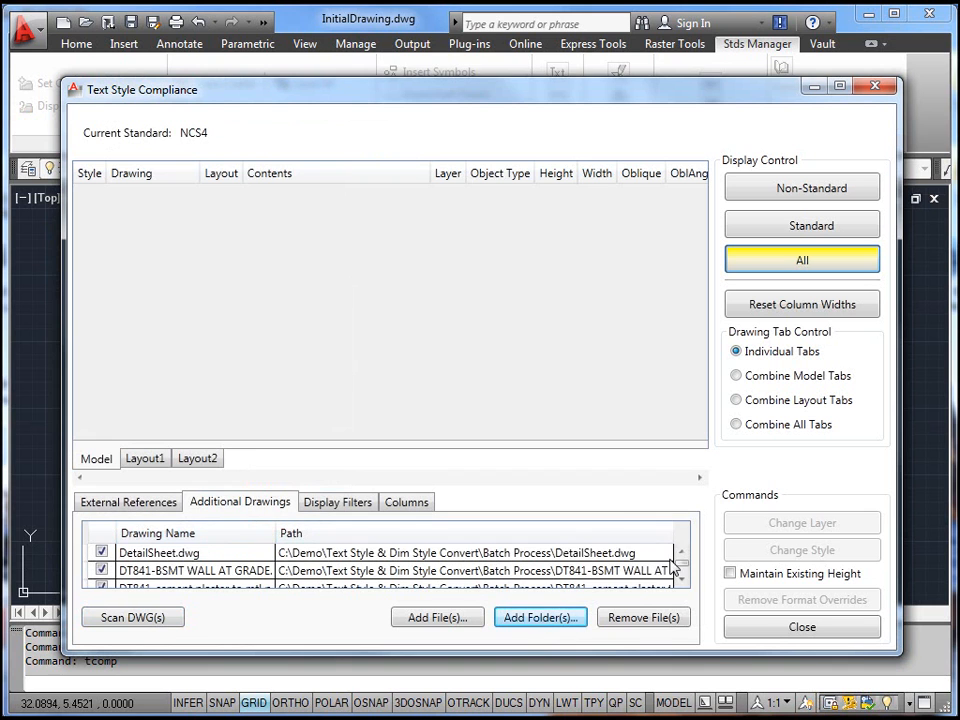
Exclude InitialDrawing.dwg from the additional drawings and scan the remaining ones
click(682, 573)
mouse_move(685, 577)
mouse_down()
mouse_move(685, 561)
mouse_move(682, 577)
mouse_up()
click(102, 571)
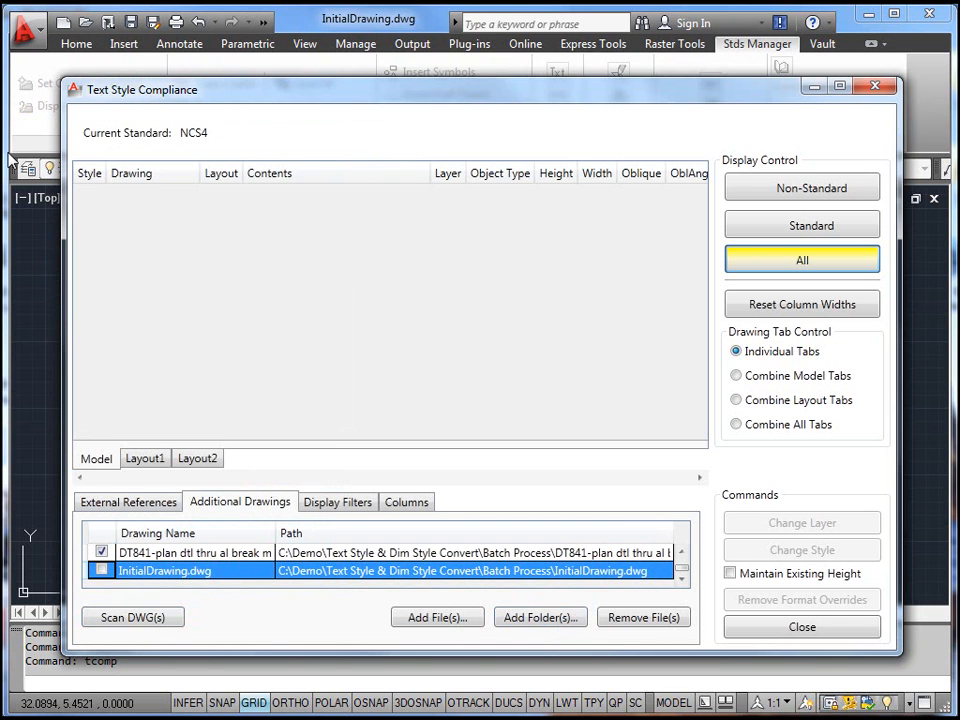
click(139, 618)
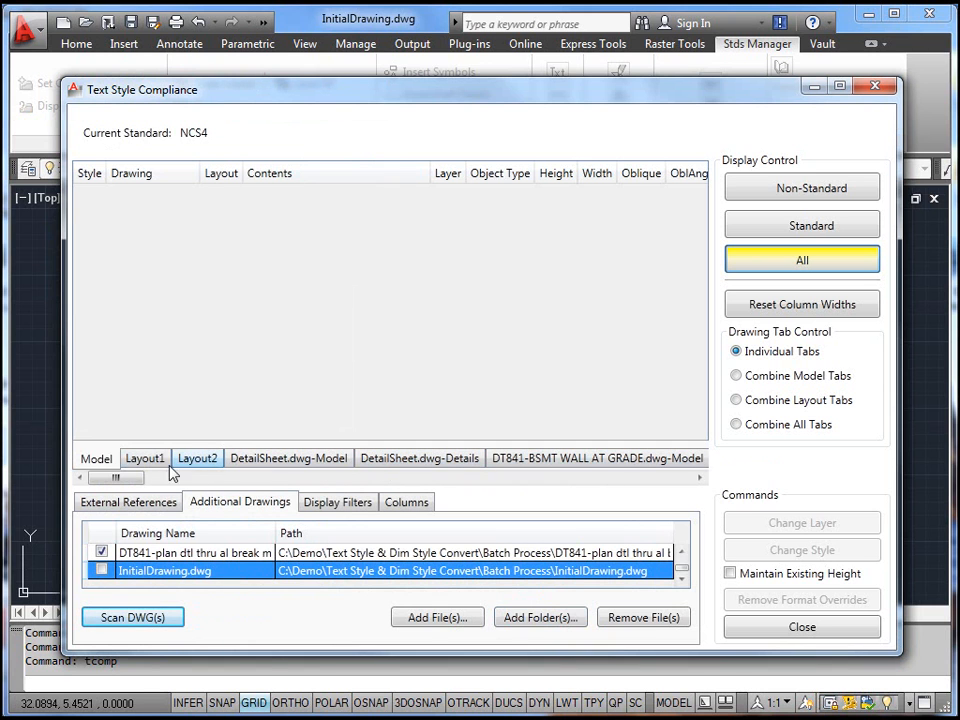
Examine the scanned text per individual tab through DetailSheet.dwg-Details, and with the model, layout and all tabs combined
click(141, 457)
click(196, 459)
click(297, 462)
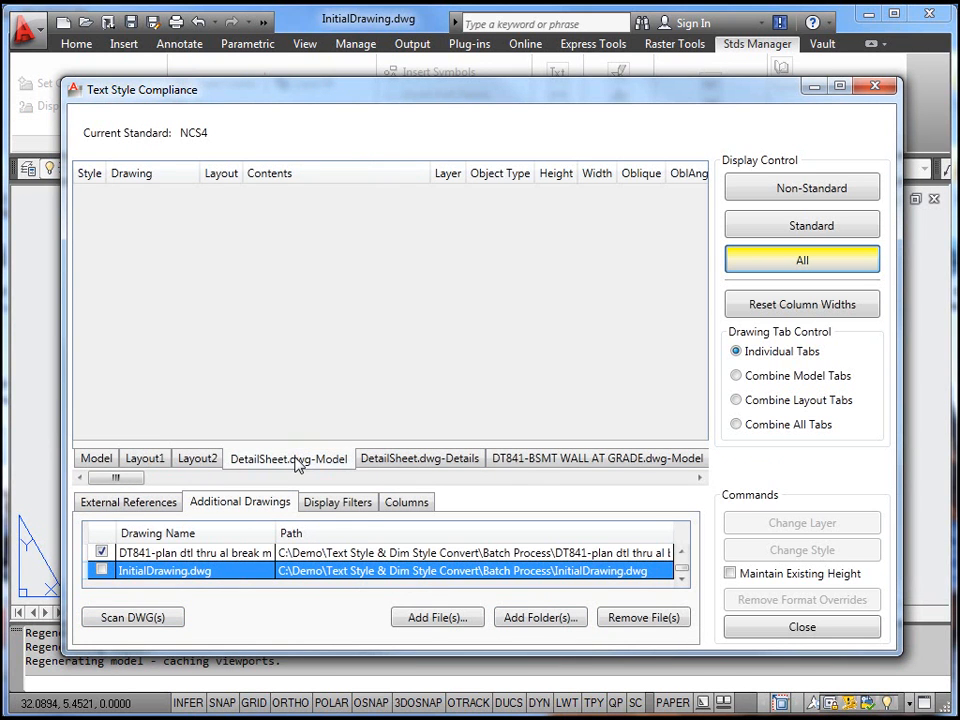
click(410, 460)
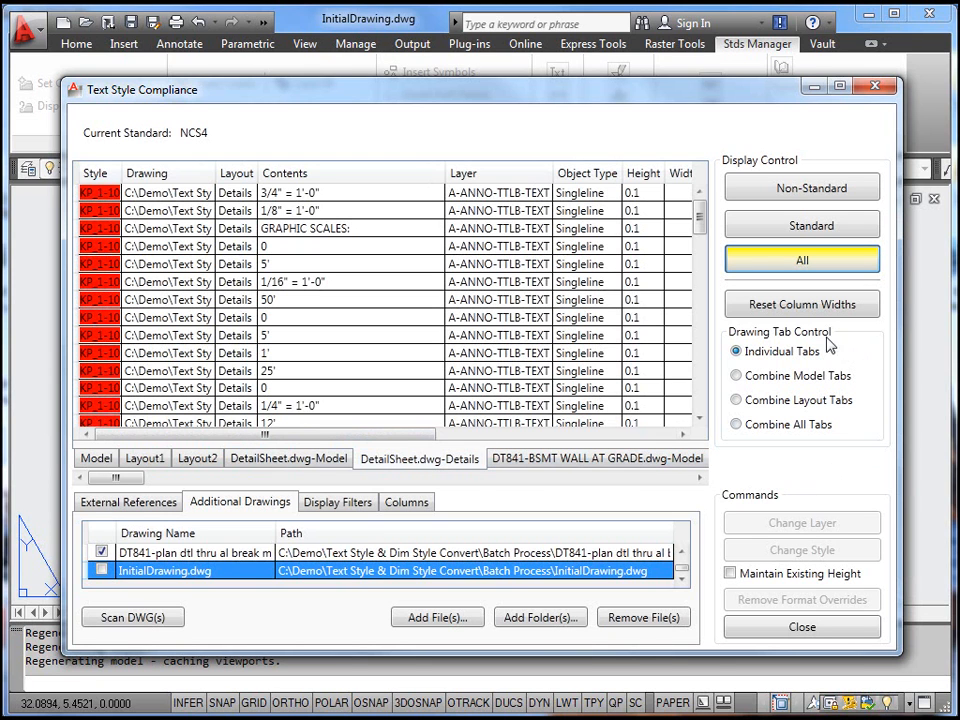
click(737, 377)
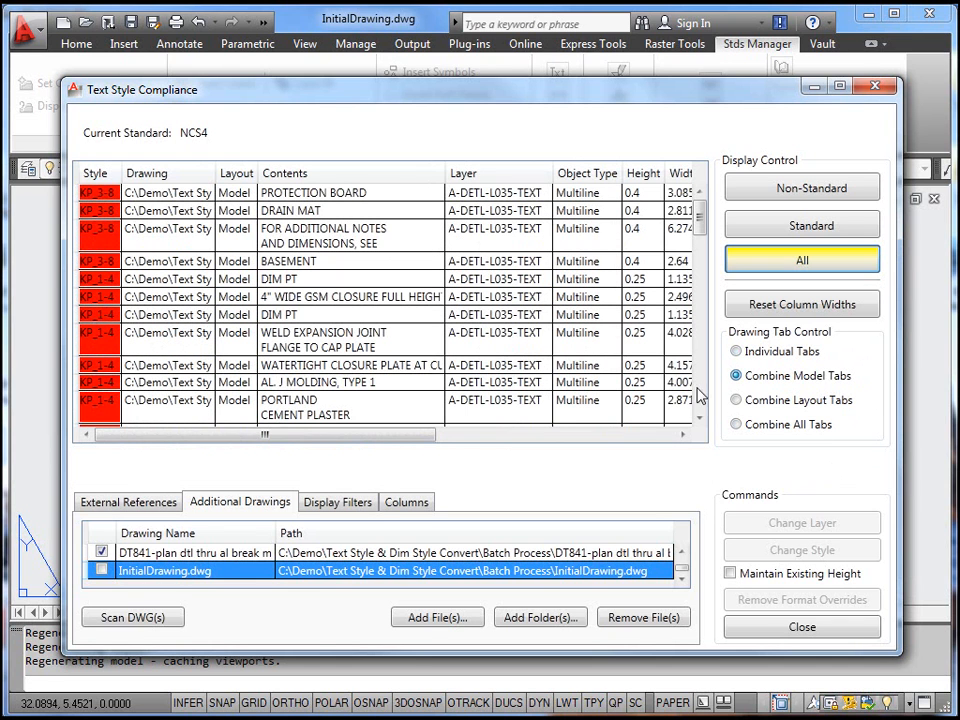
drag(705, 195, 712, 408)
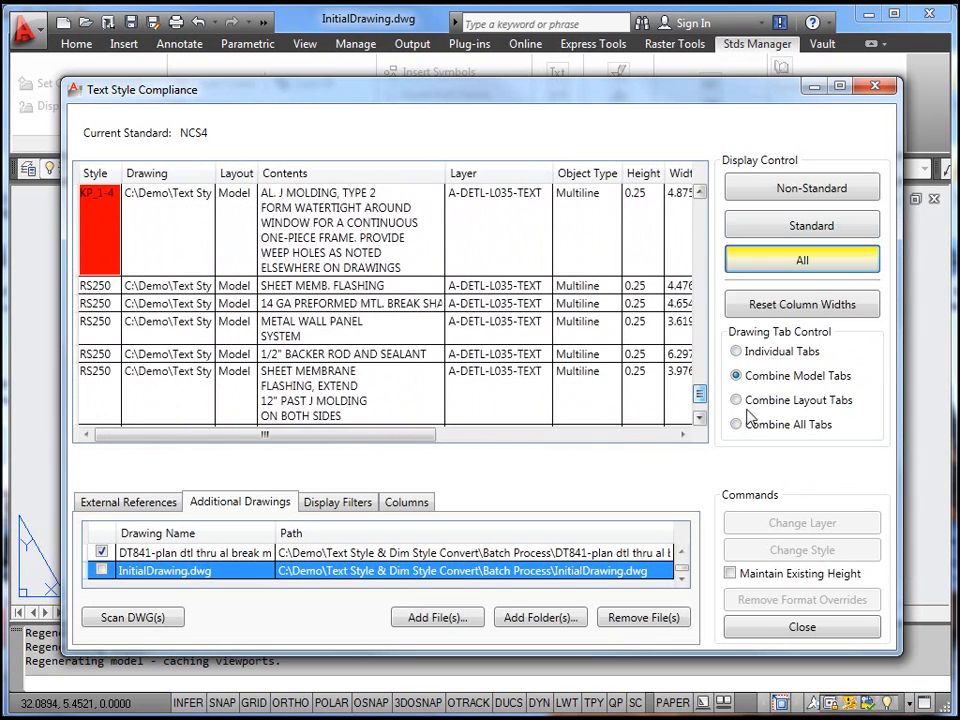
click(737, 400)
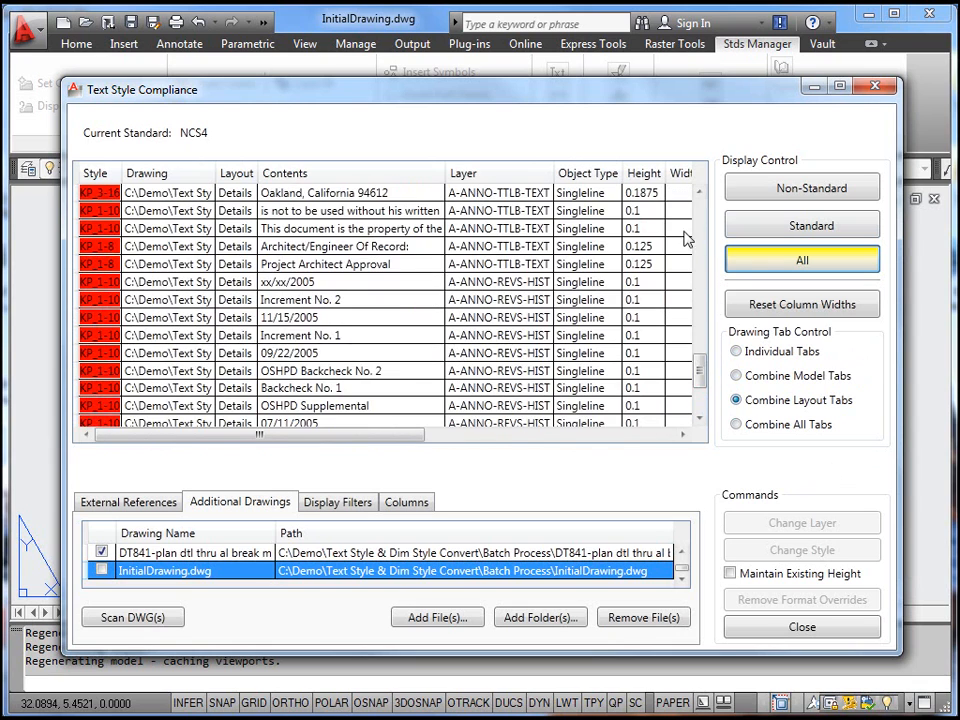
click(702, 400)
drag(703, 401, 701, 208)
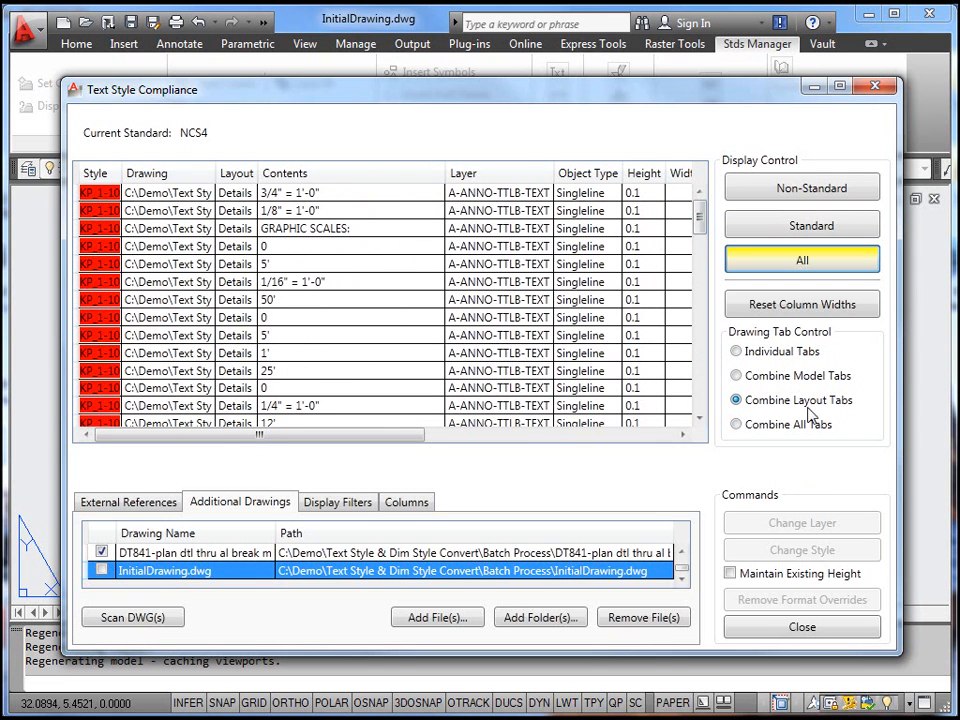
click(737, 425)
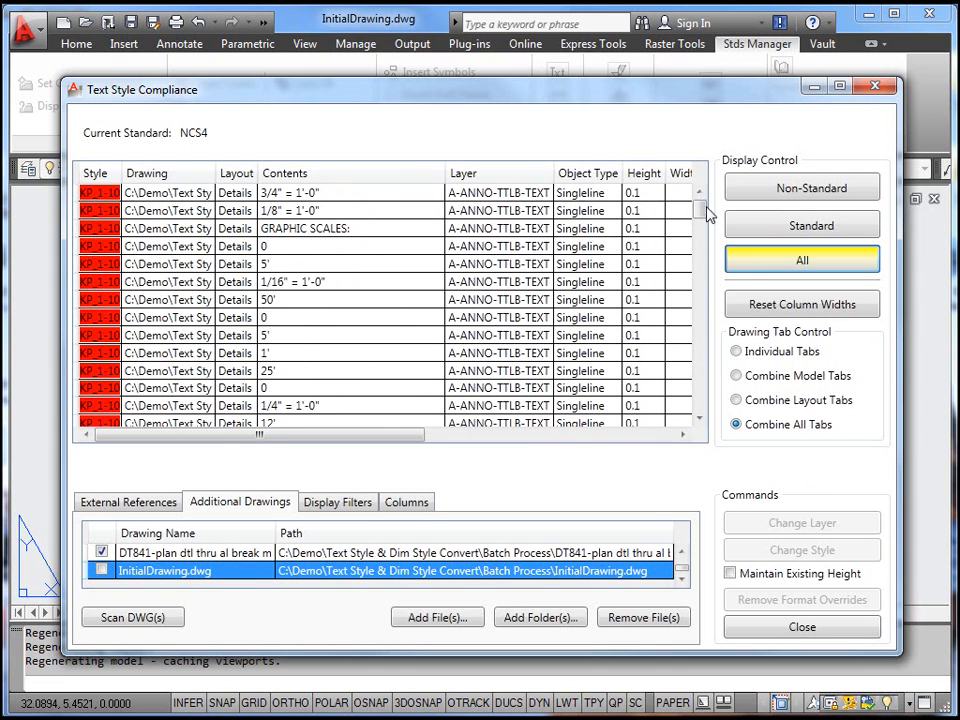
With model tabs combined, change all listed texts to General discipline, Romans group style RS125, maintaining existing height and overriding existing RS125 definitions for all
click(736, 378)
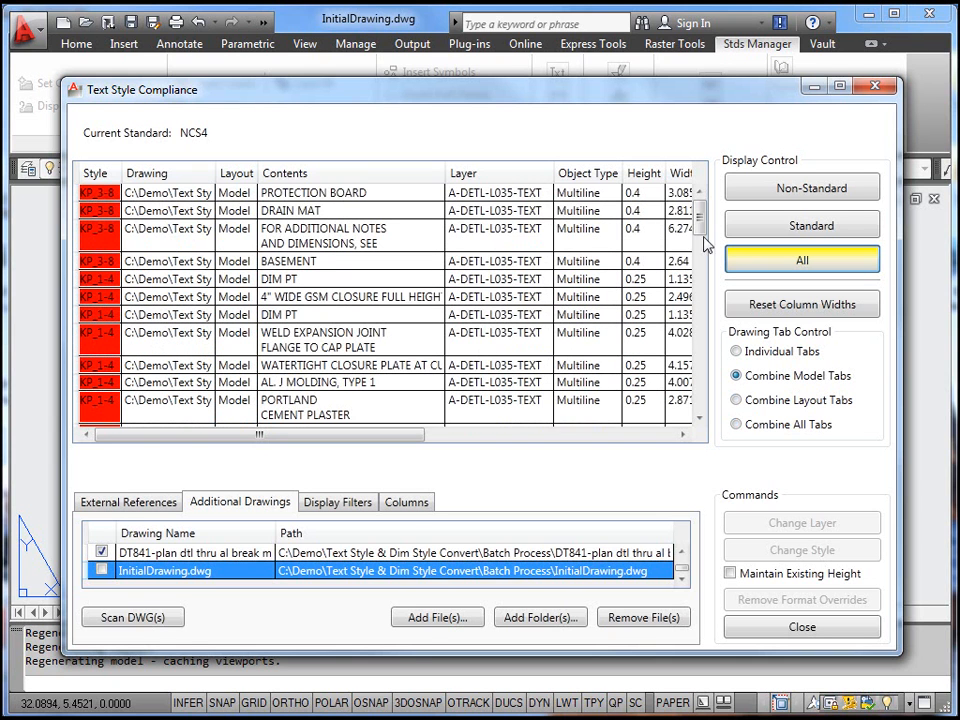
click(107, 195)
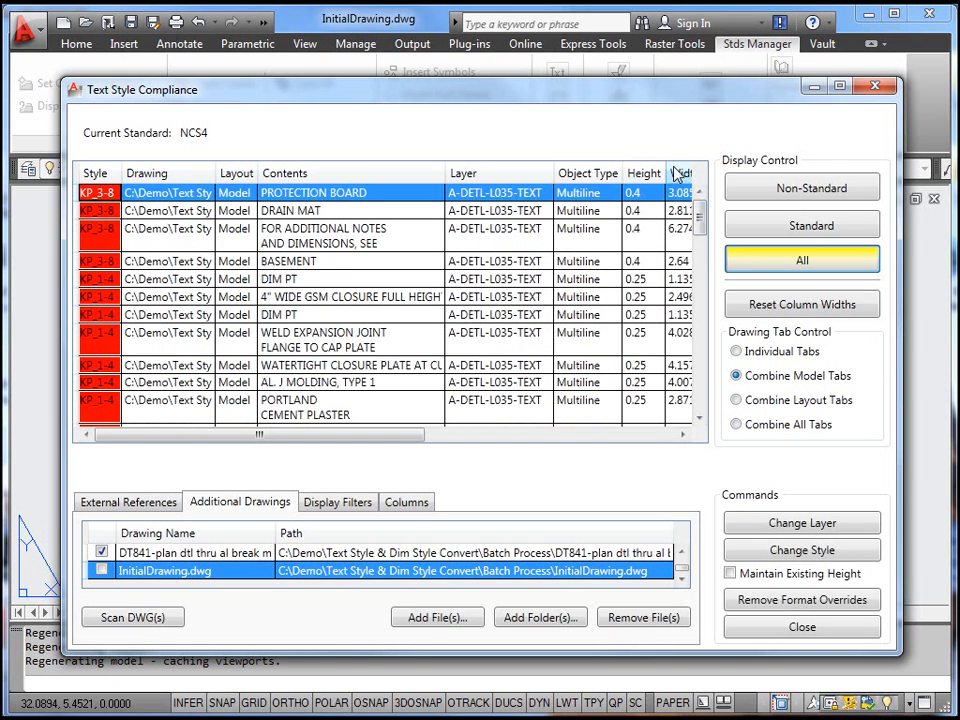
scroll(707, 375, down, 10)
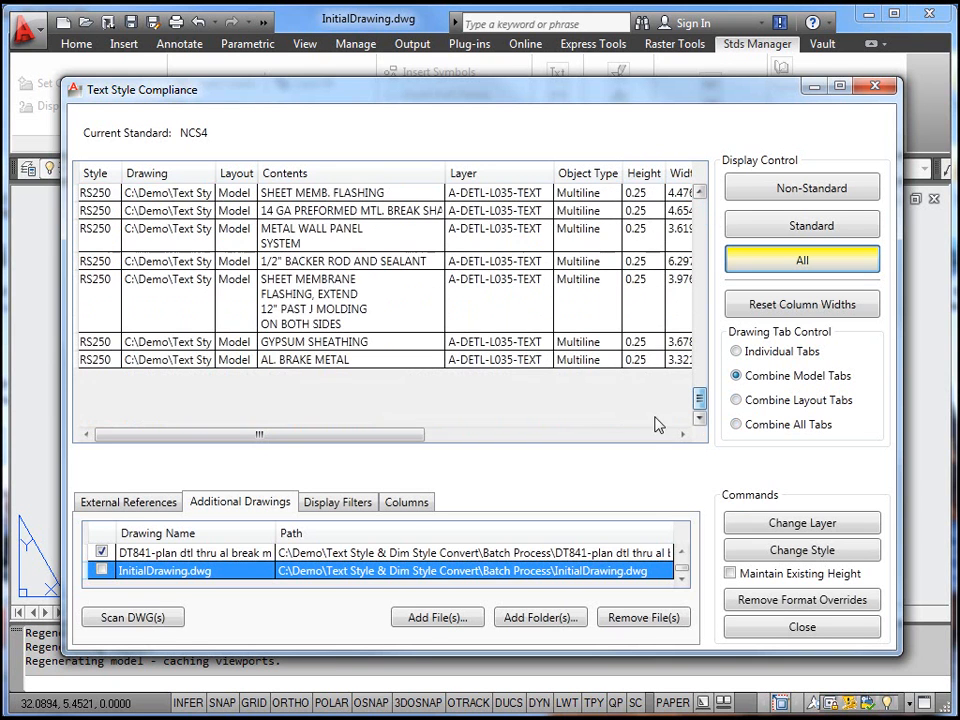
shift+click(112, 362)
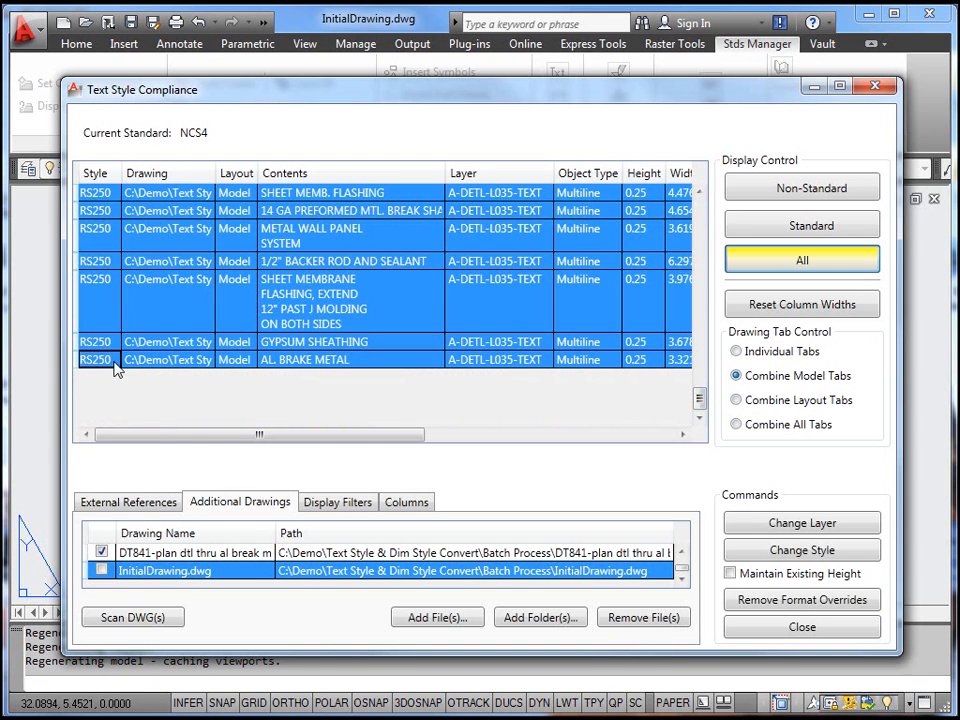
click(730, 574)
click(800, 552)
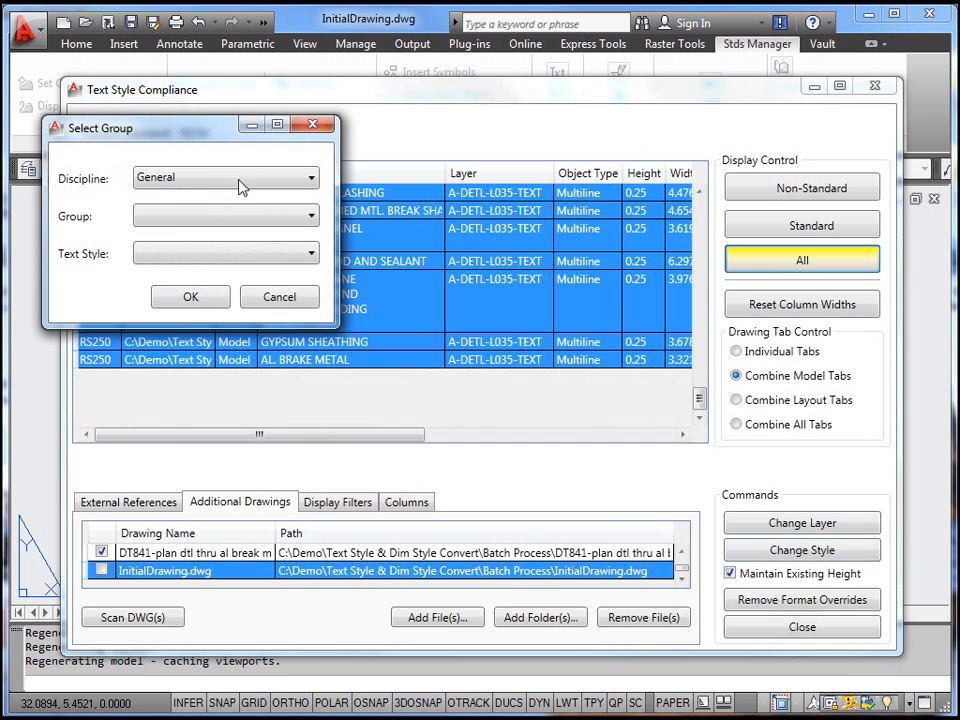
click(204, 222)
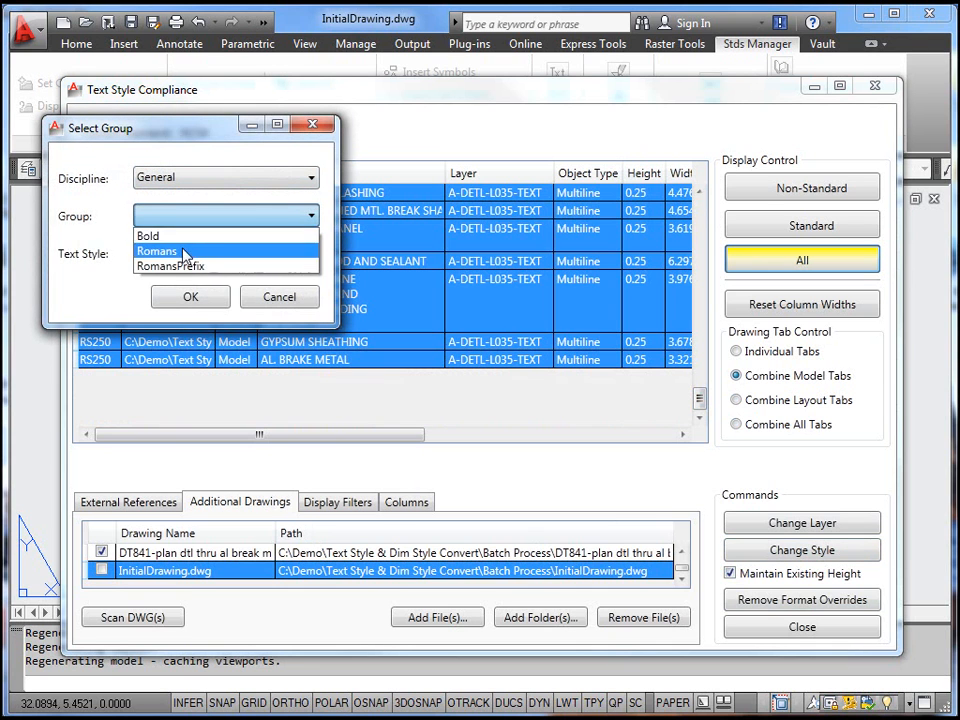
click(184, 255)
click(187, 256)
click(180, 302)
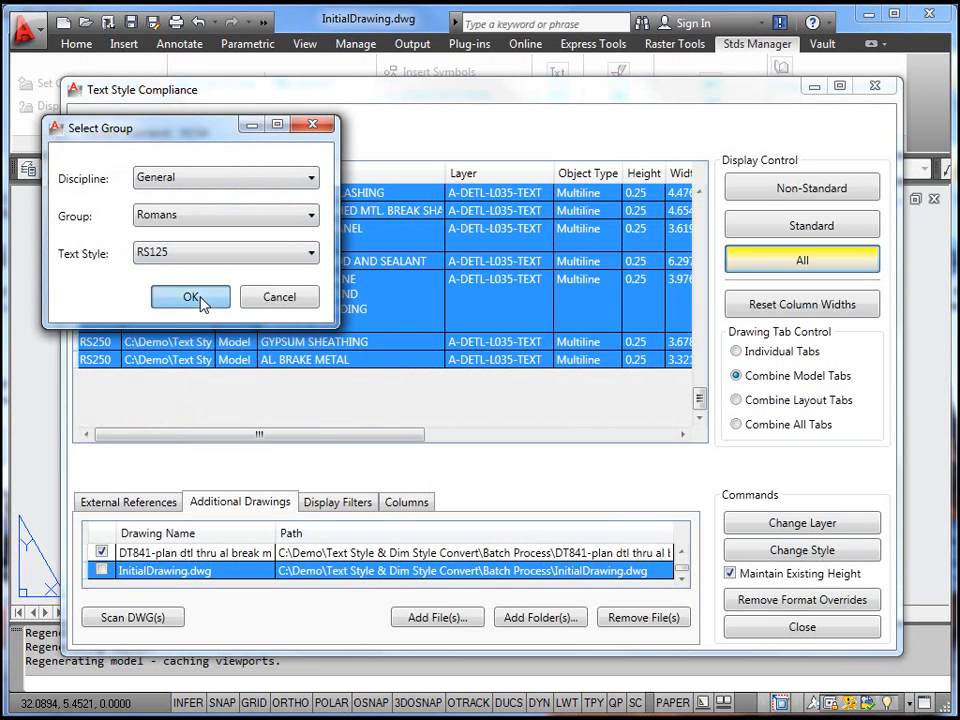
click(198, 301)
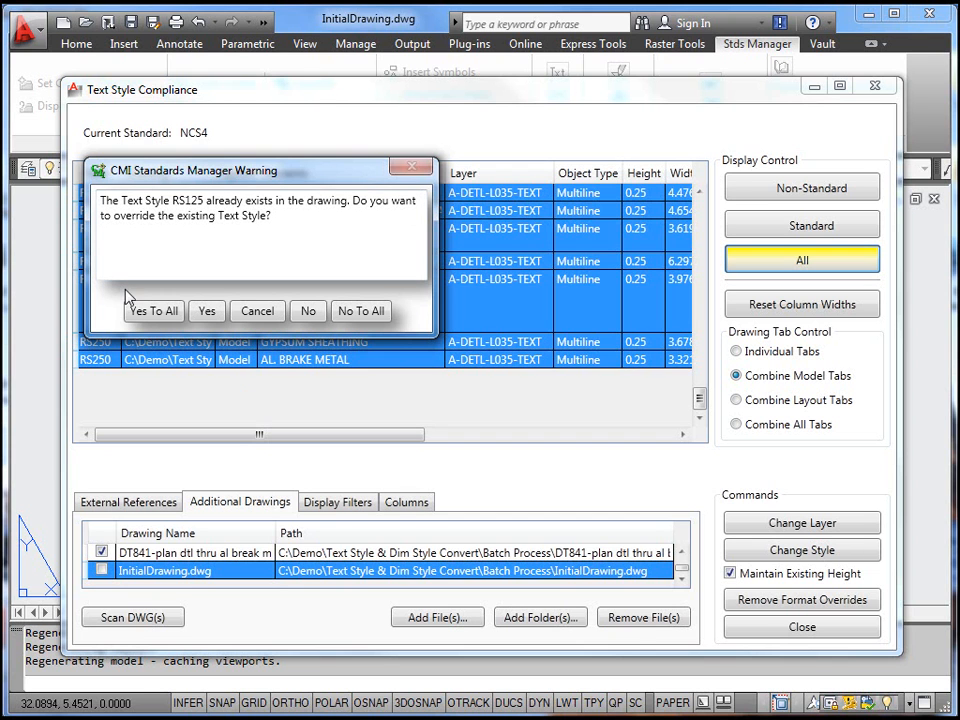
click(154, 313)
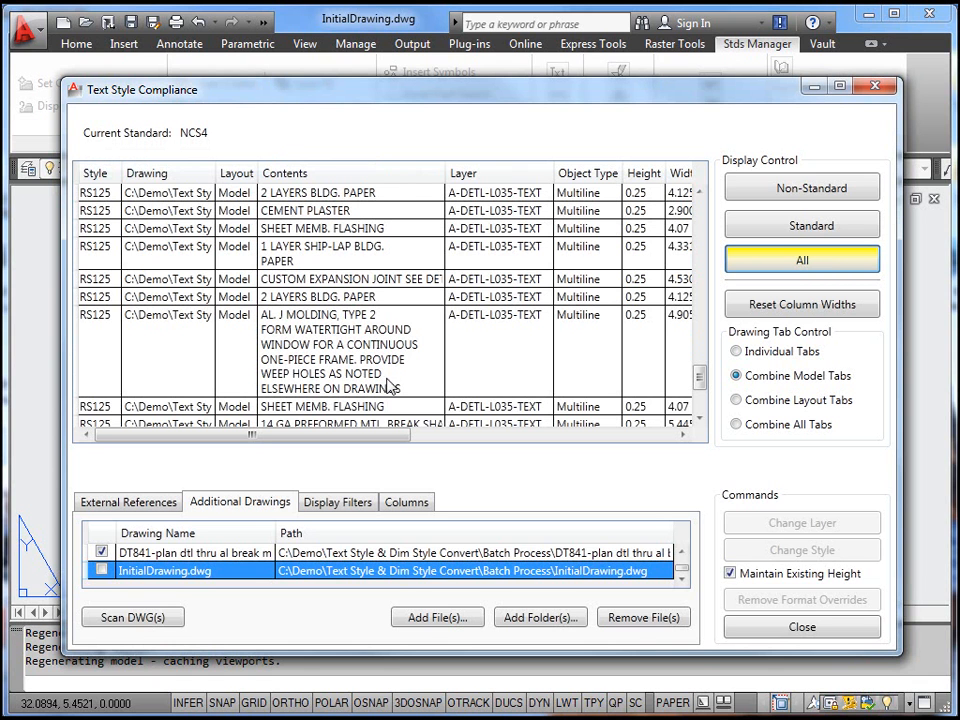
Review the converted model texts through the end of the list and close the text style compliance check
drag(703, 377, 707, 420)
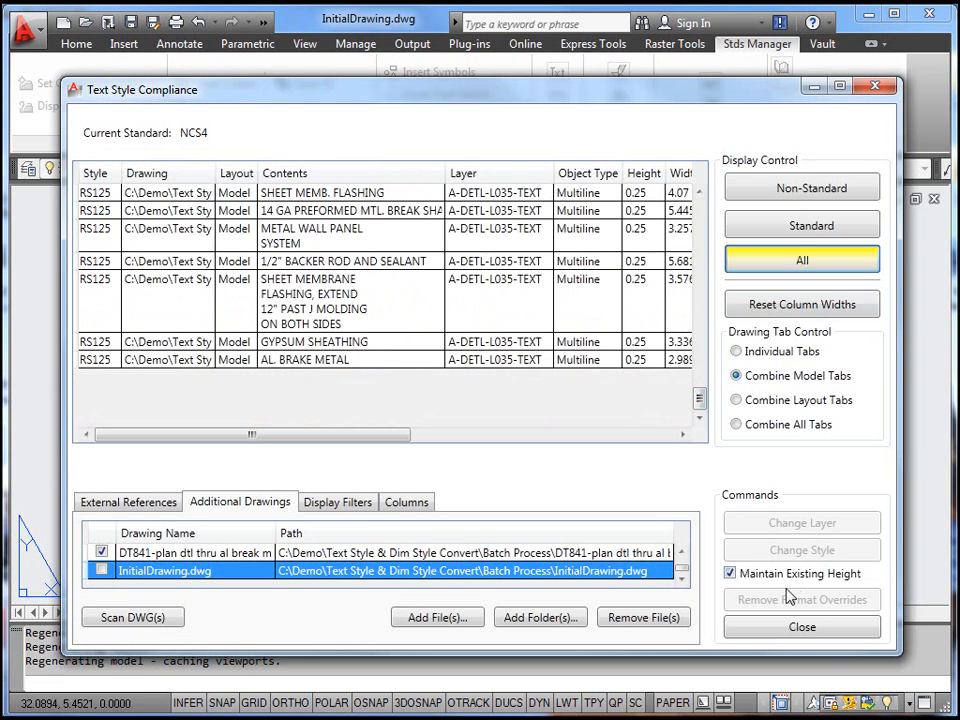
click(815, 627)
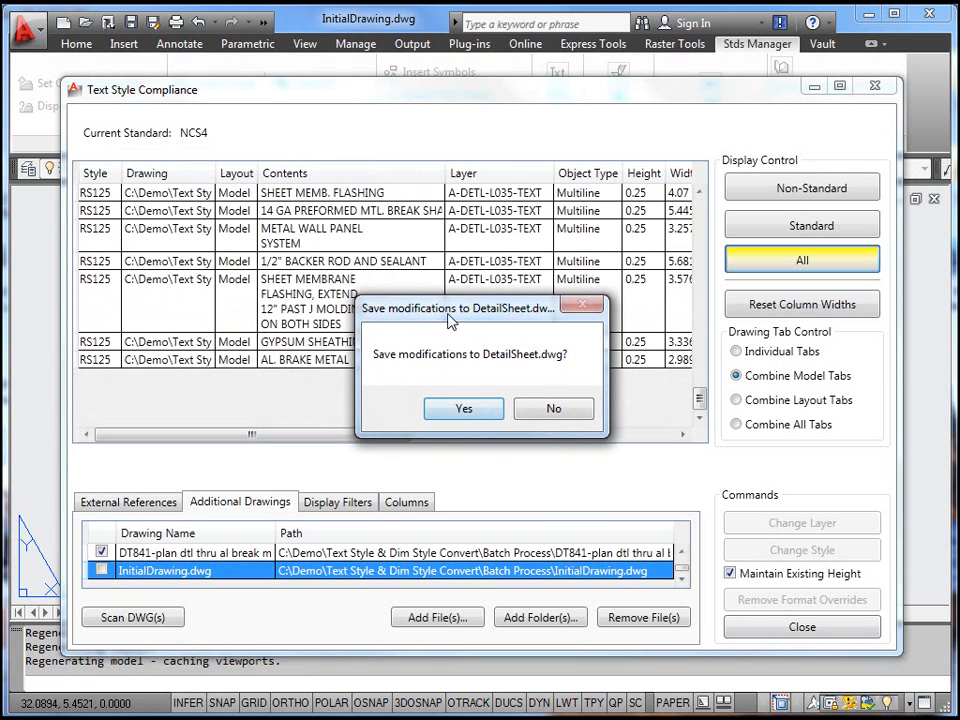